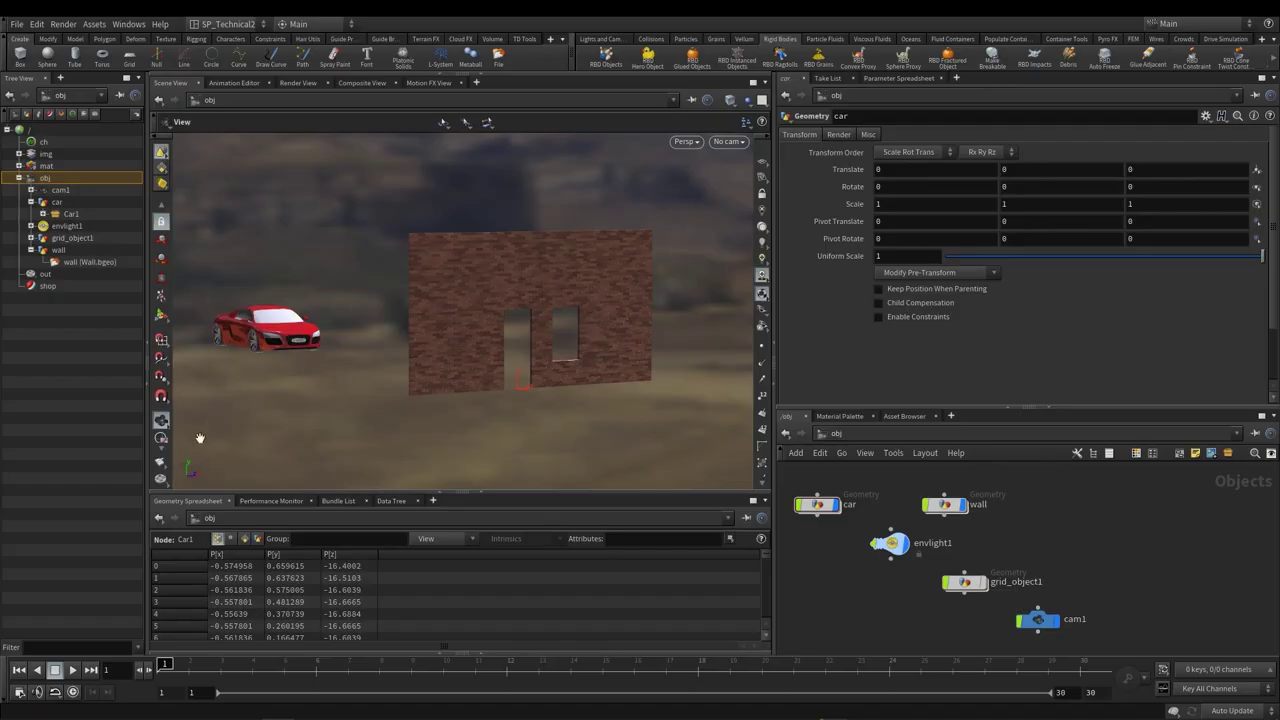
Step: Play the car's animation toward the wall while browsing the shelf tabs, ending on Rigid Bodies
{"action": "left_click_drag", "start_coordinate": [297, 416], "coordinate": [315, 393]}
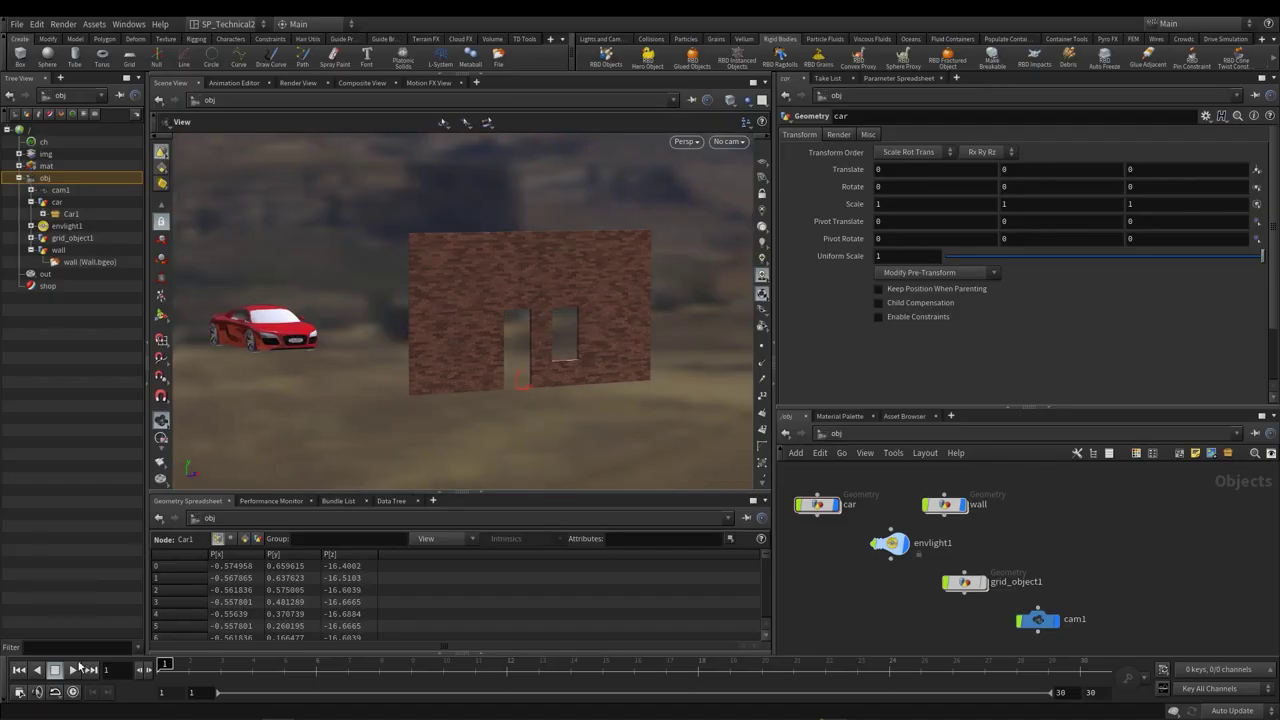
{"action": "left_click", "coordinate": [79, 668]}
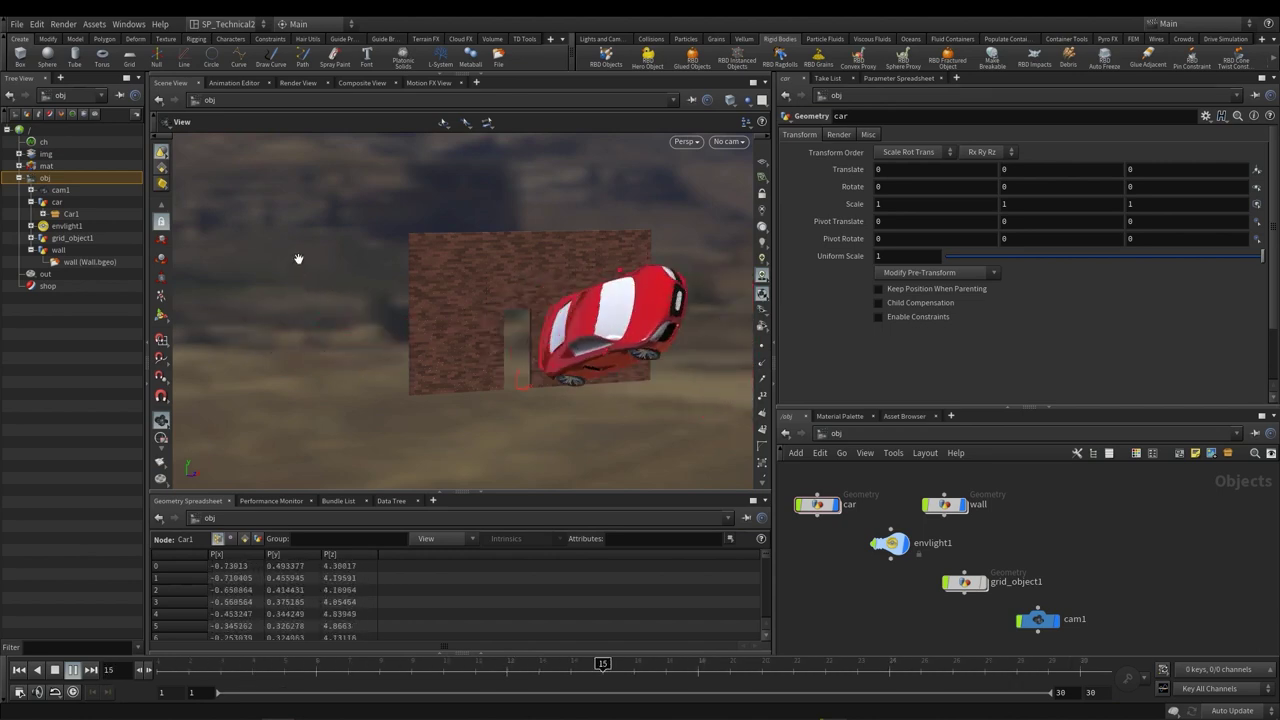
{"action": "left_click", "coordinate": [600, 38]}
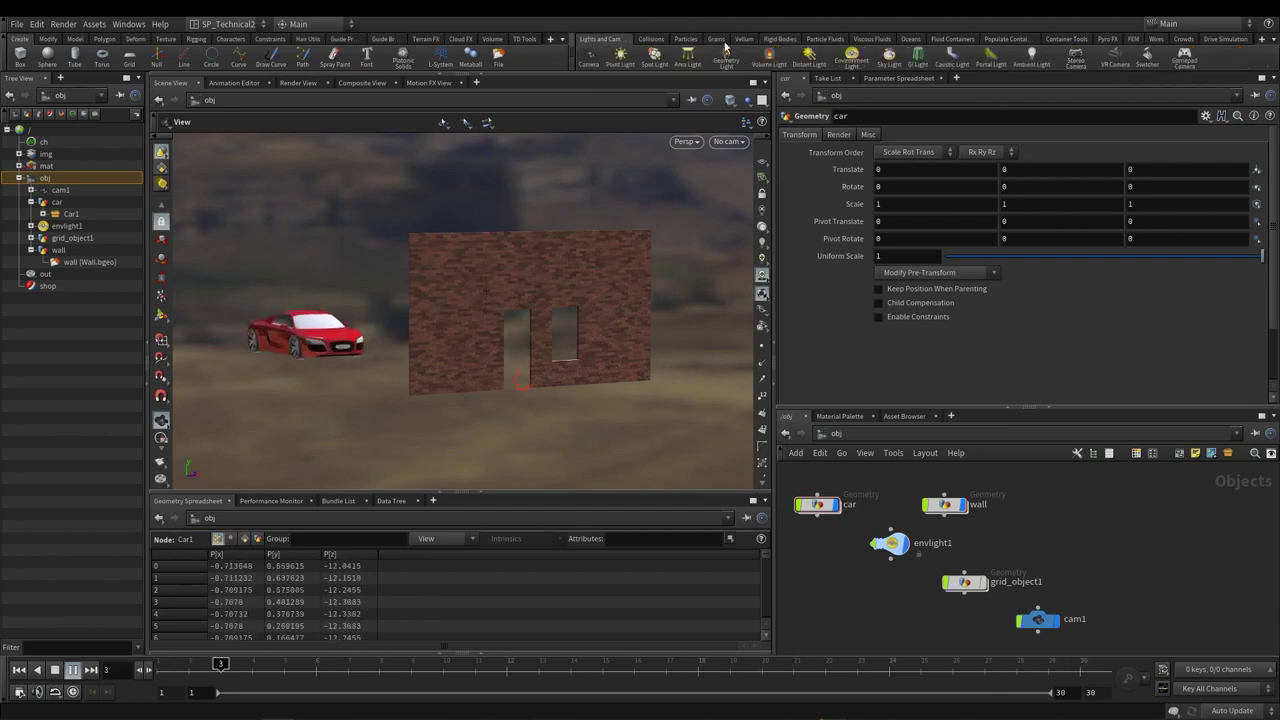
{"action": "left_click", "coordinate": [780, 38]}
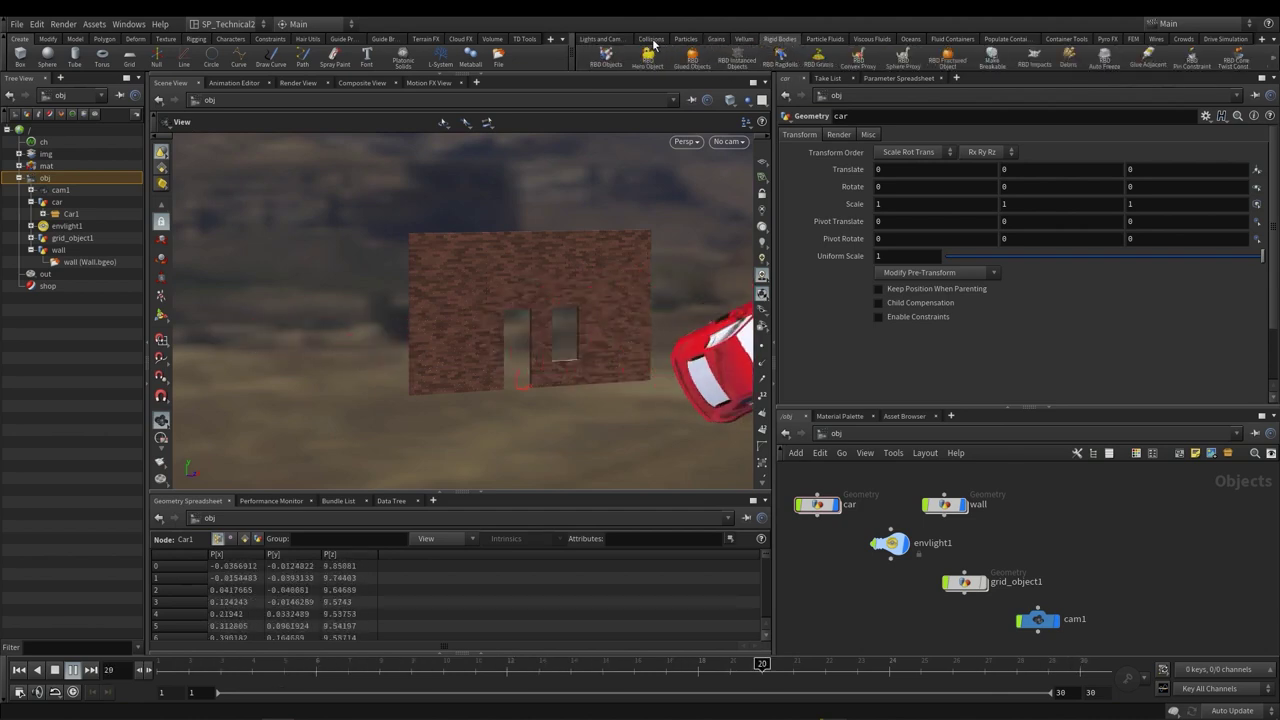
{"action": "left_click", "coordinate": [652, 39]}
{"action": "left_click", "coordinate": [716, 39]}
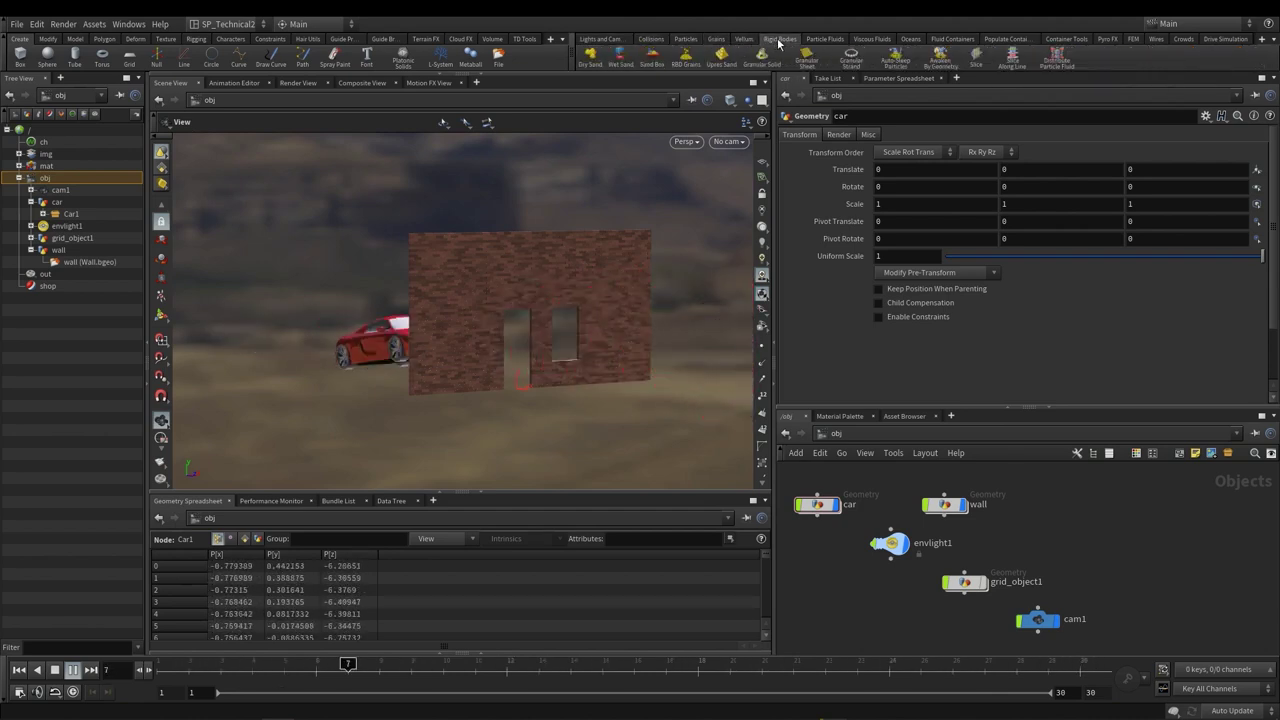
{"action": "left_click", "coordinate": [778, 40]}
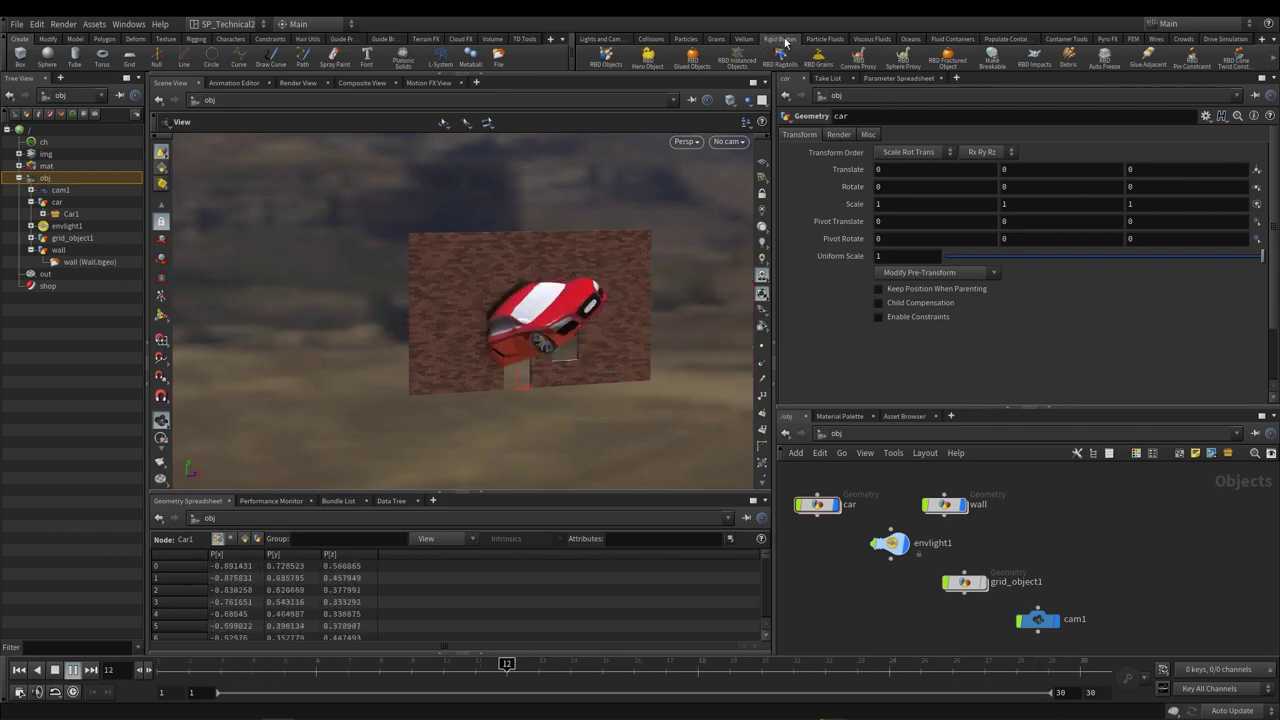
Step: Return to frame 1 and bring the view closer to the wall
{"action": "key", "text": "ctrl+Left"}
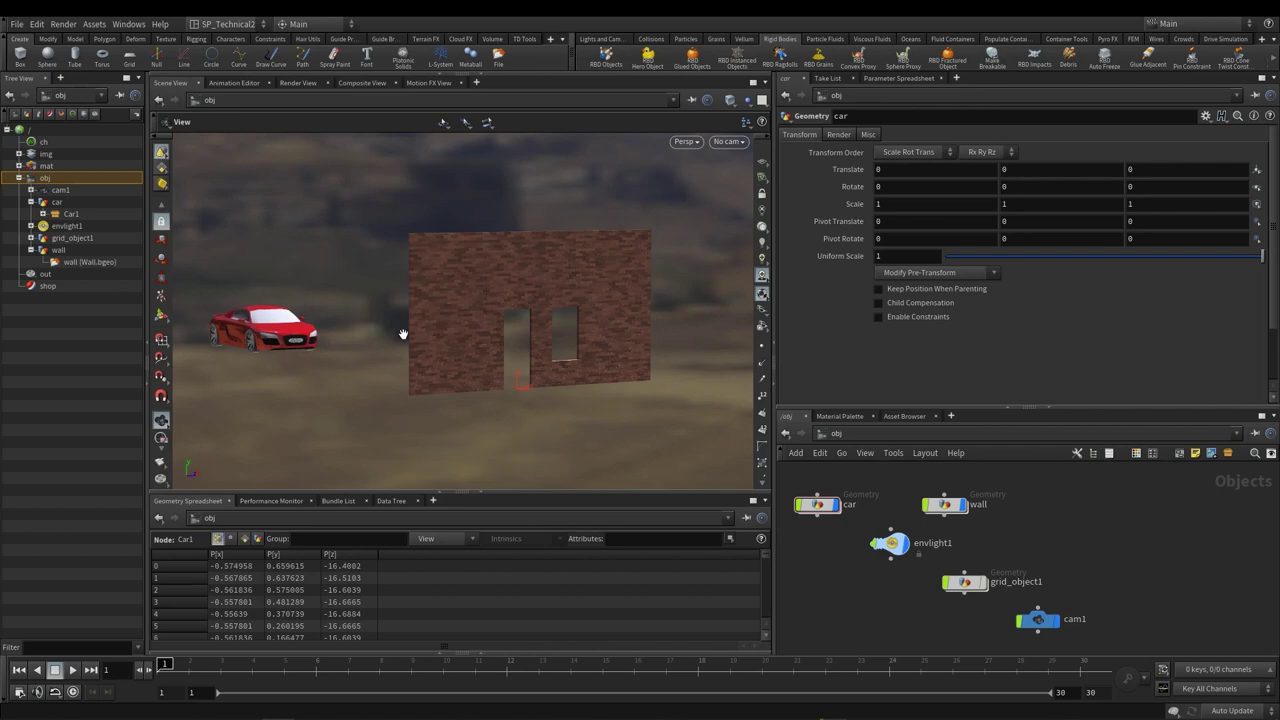
{"action": "right_click_drag", "start_coordinate": [435, 291], "coordinate": [457, 284]}
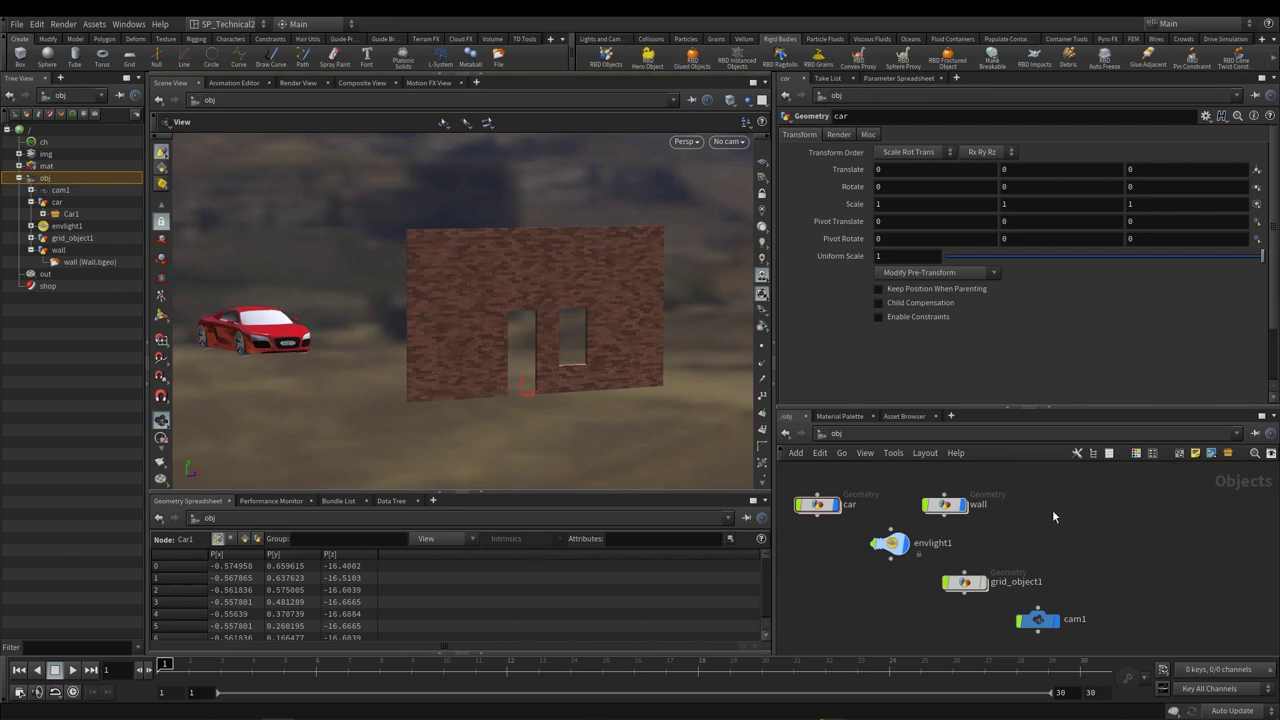
{"action": "middle_click_drag", "start_coordinate": [1072, 505], "coordinate": [1080, 501]}
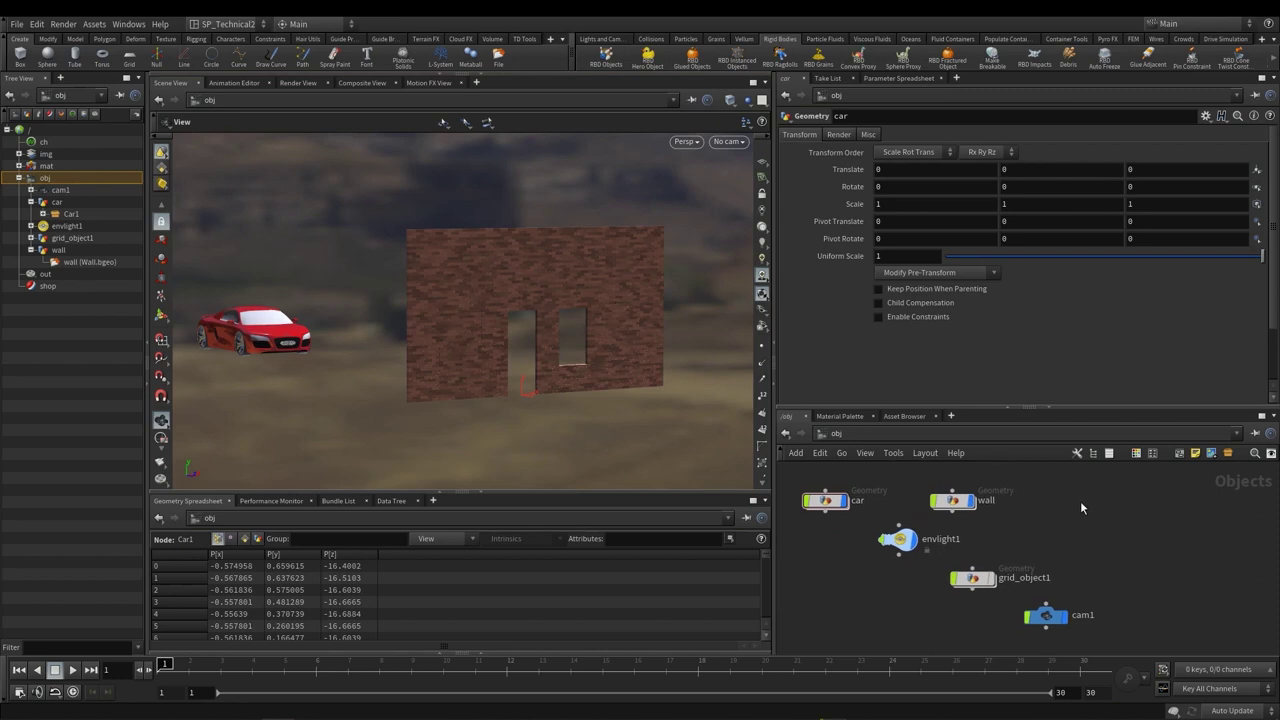
Step: Glue the brick wall with RBD Glued Objects, then inspect the new glue_wall DOP nodes
{"action": "left_click", "coordinate": [690, 62]}
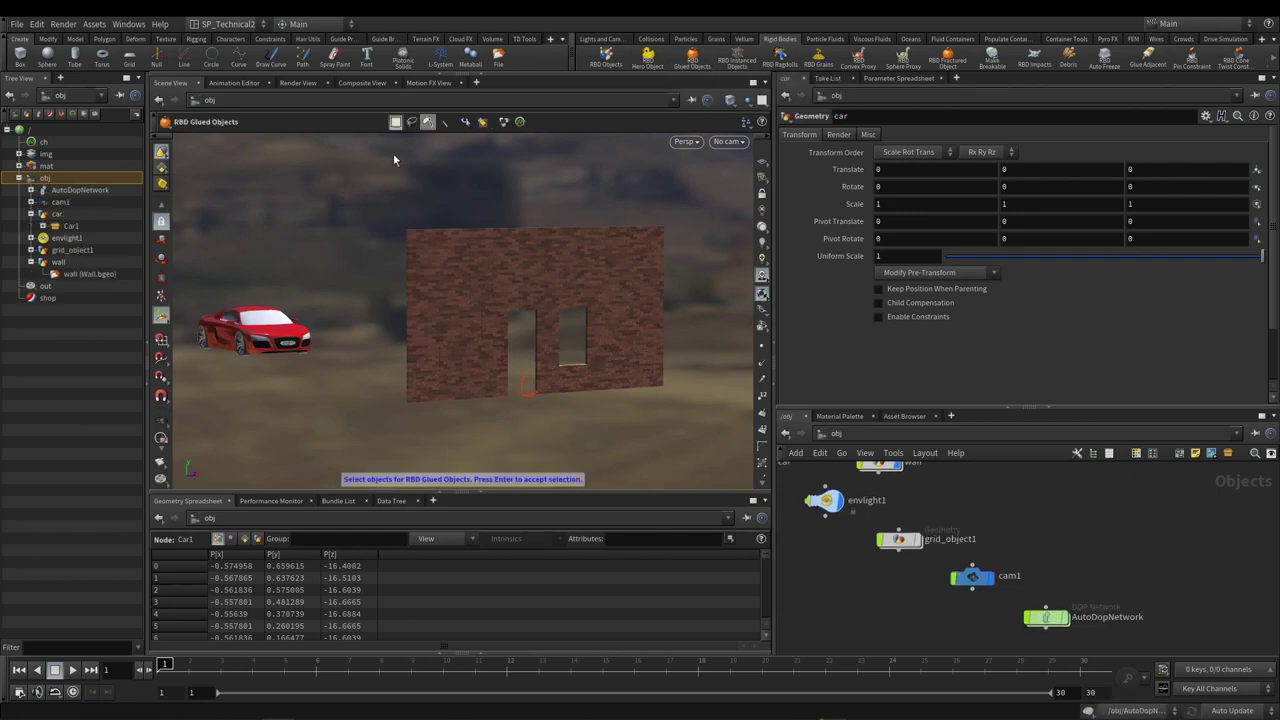
{"action": "left_click", "coordinate": [489, 296]}
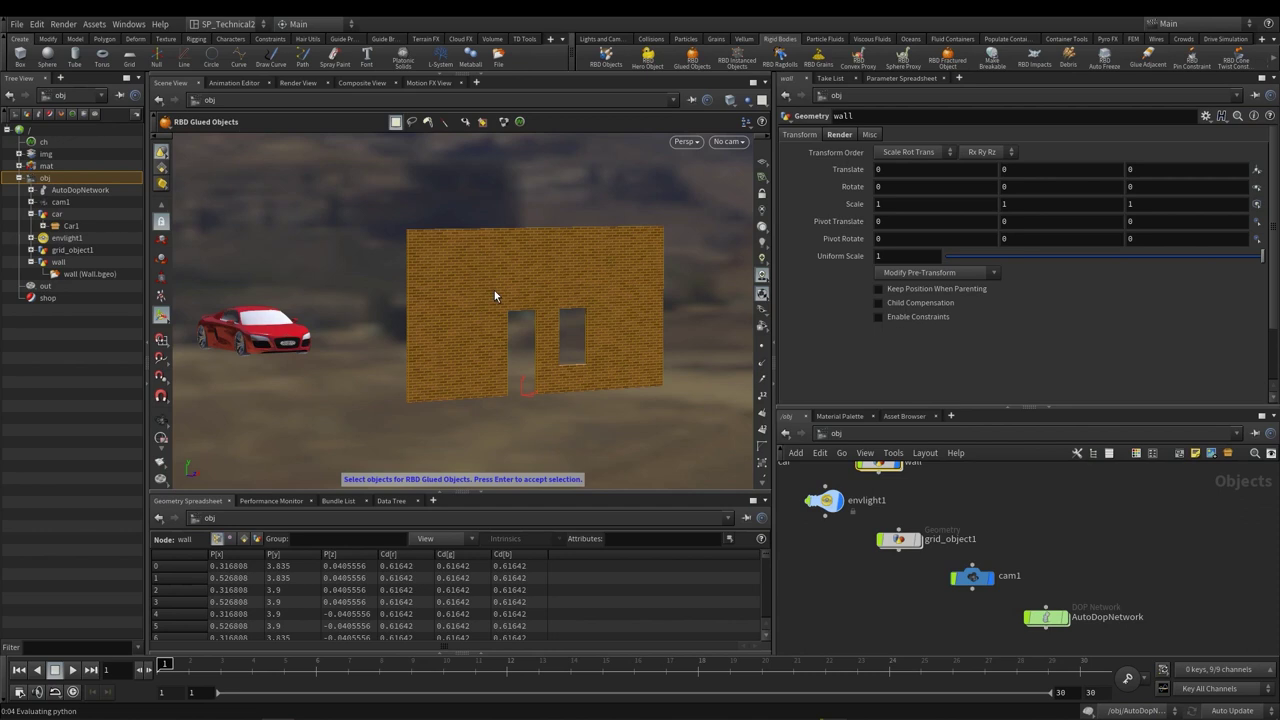
{"action": "key", "text": "Return"}
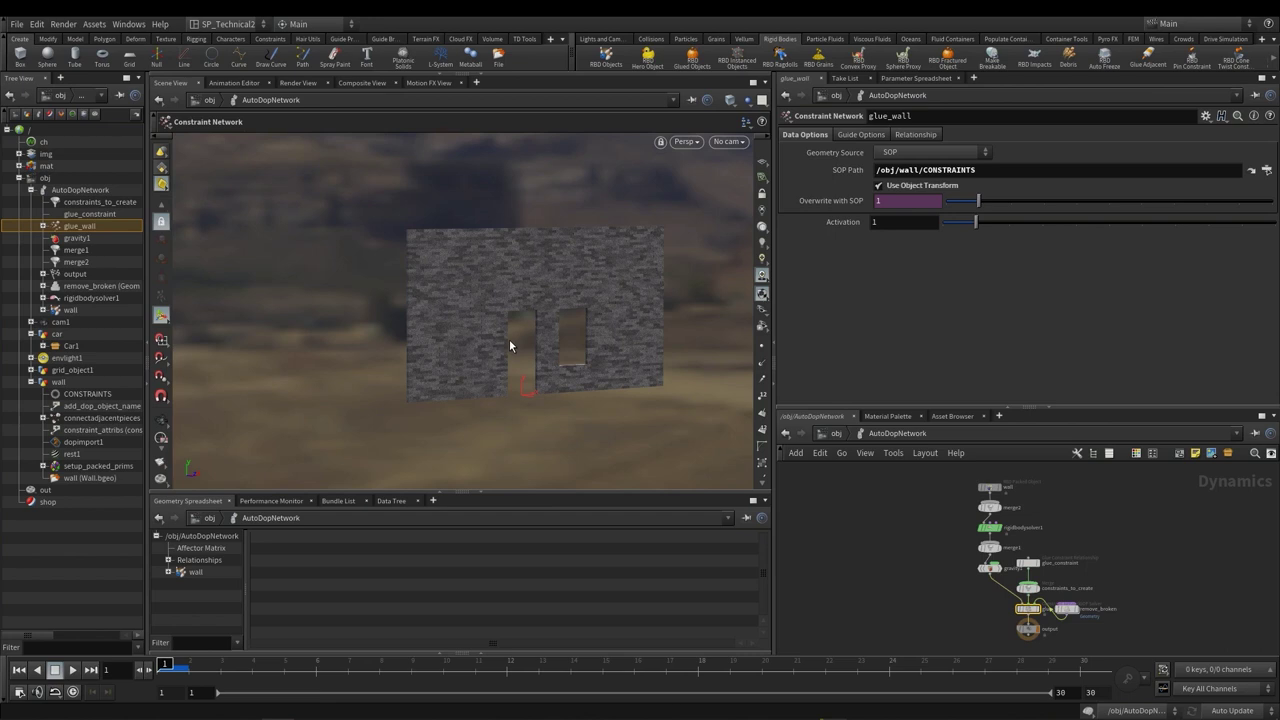
{"action": "middle_click_drag", "start_coordinate": [896, 523], "coordinate": [860, 545]}
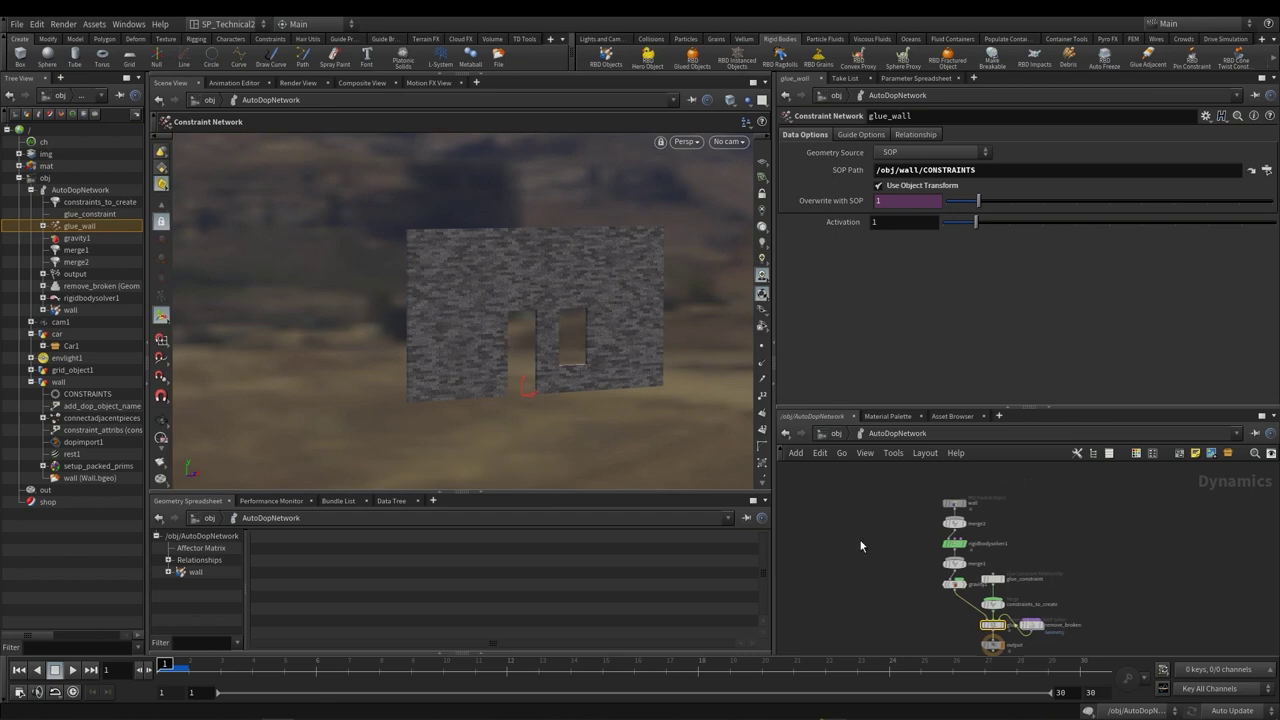
{"action": "scroll", "coordinate": [886, 517], "scroll_direction": "up", "scroll_amount": 2}
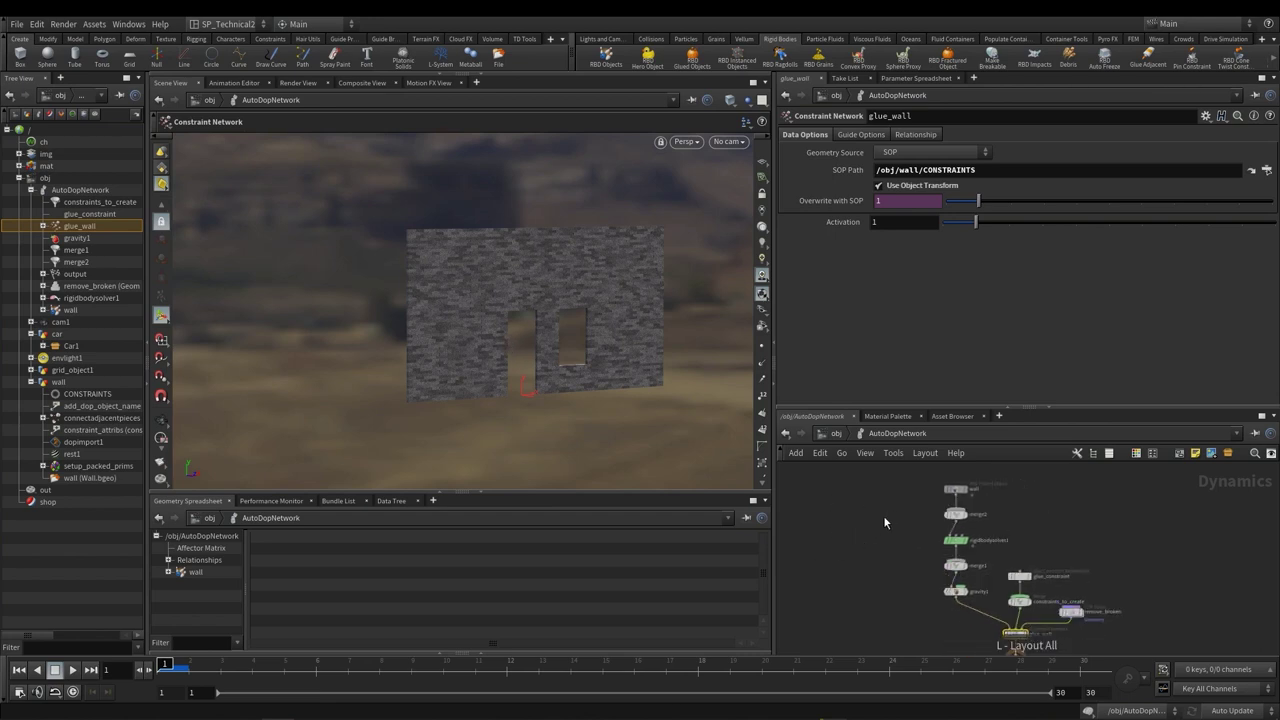
{"action": "scroll", "coordinate": [886, 539], "scroll_direction": "down", "scroll_amount": 2}
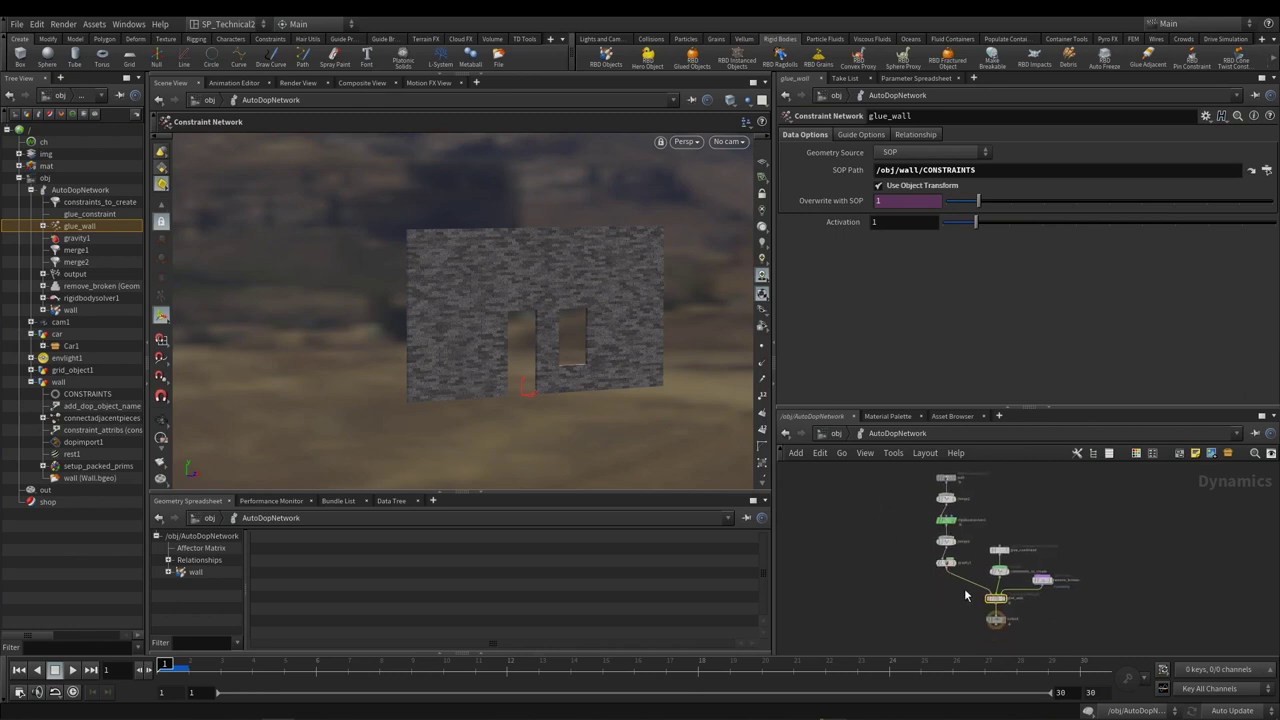
{"action": "left_click", "coordinate": [72, 673]}
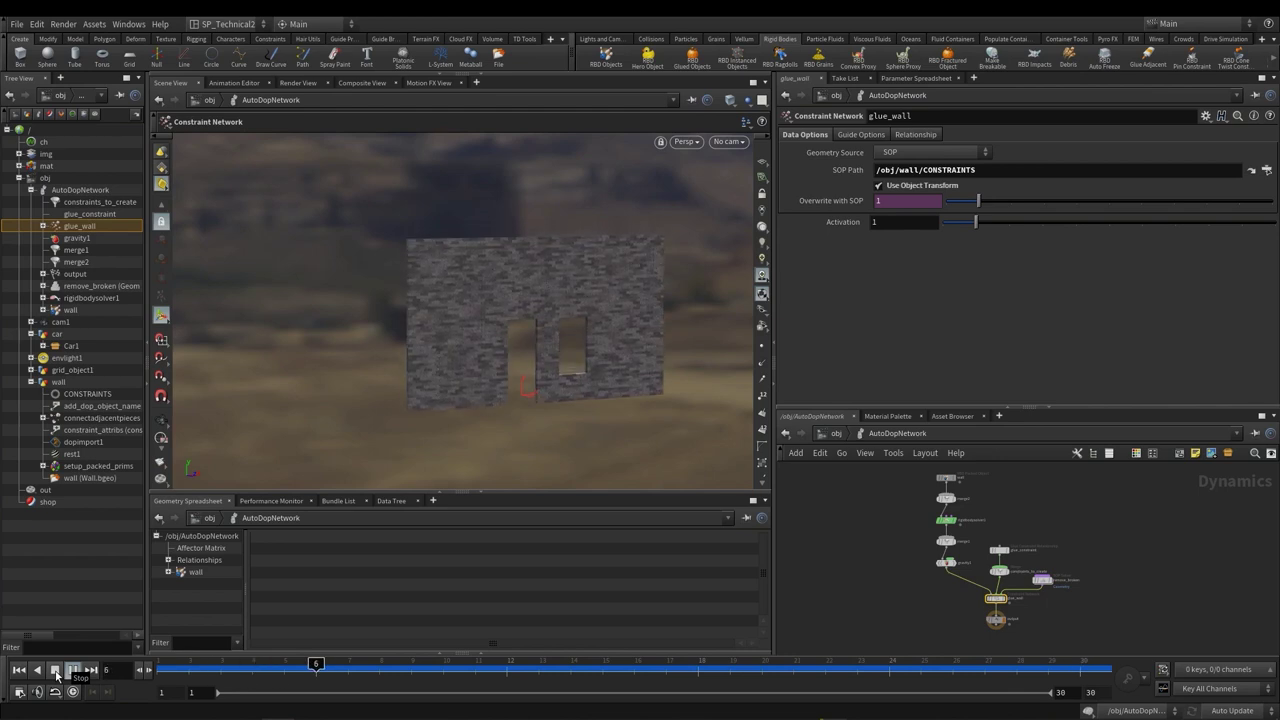
{"action": "left_click", "coordinate": [57, 675]}
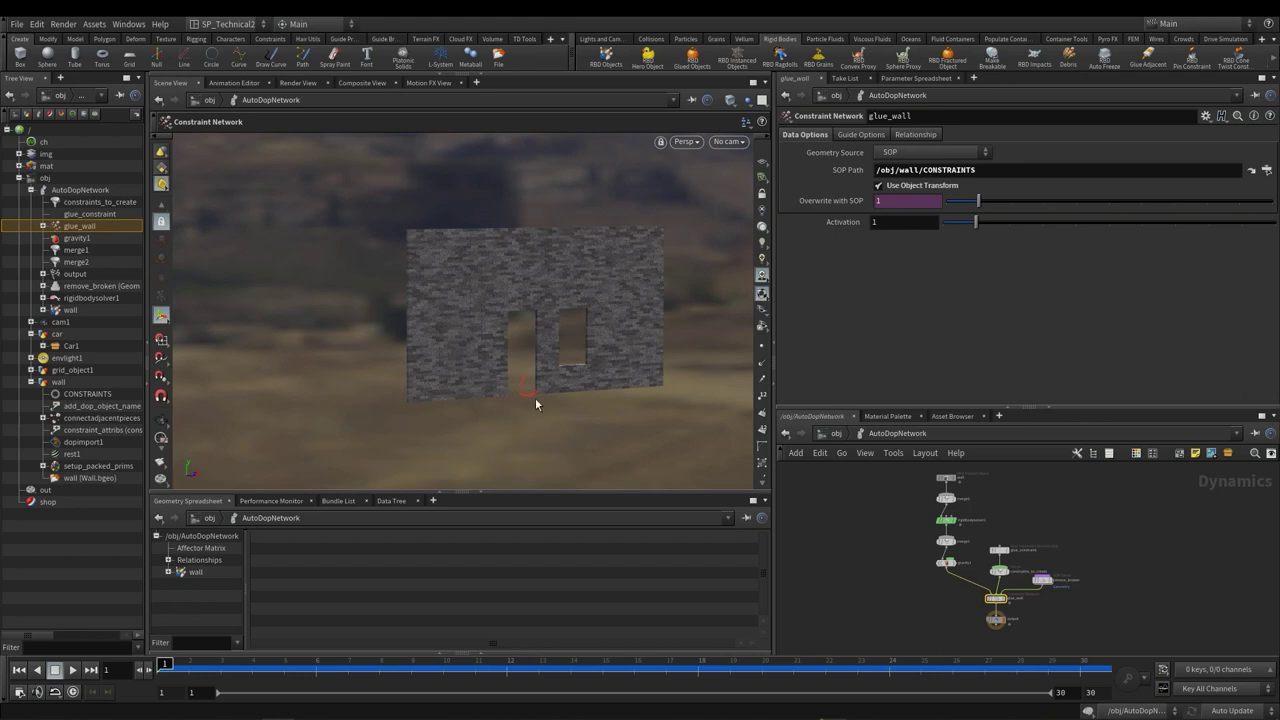
Step: Add groundplane_object1 from the Collisions shelf and play the simulation on it
{"action": "left_click", "coordinate": [650, 40]}
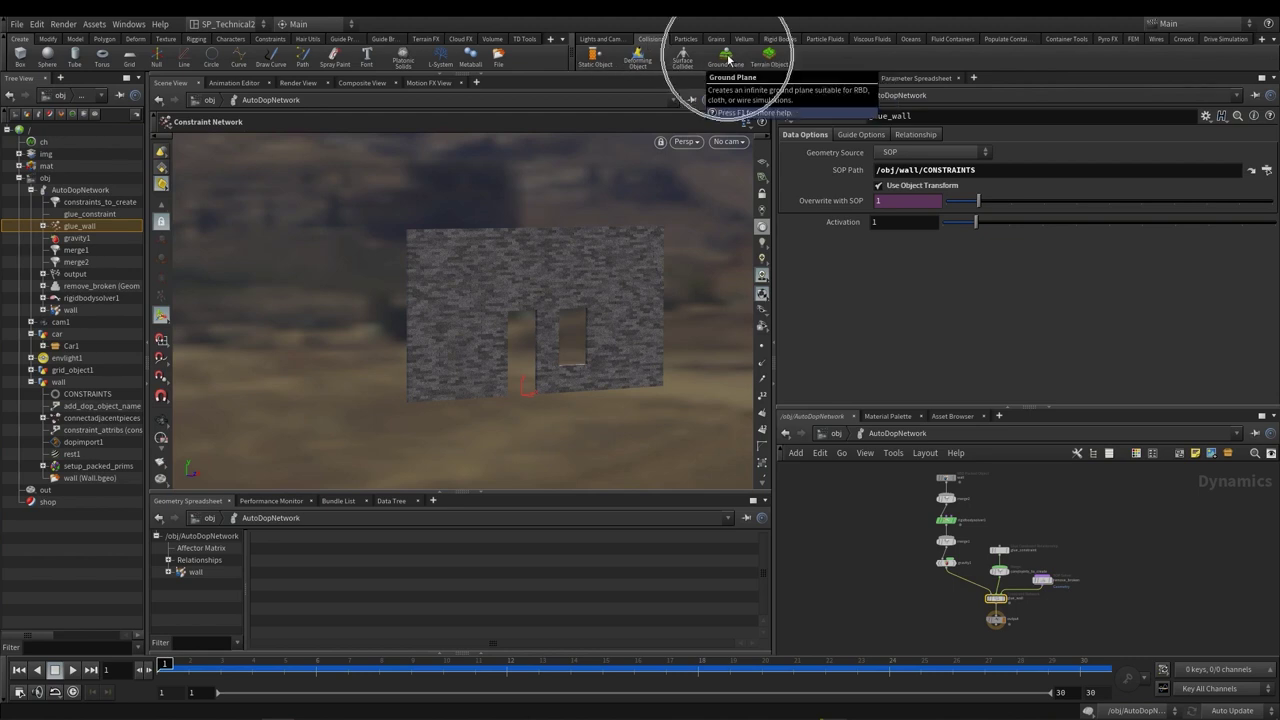
{"action": "left_click", "coordinate": [726, 57]}
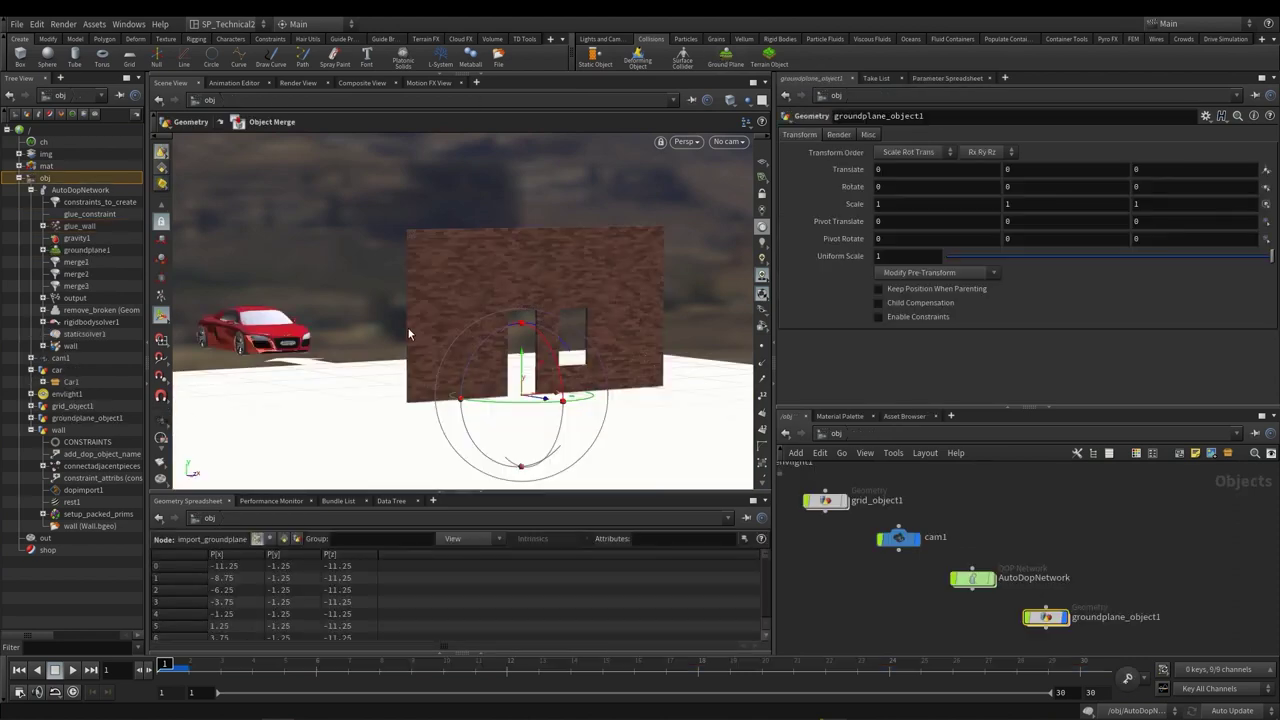
{"action": "key", "text": "Escape"}
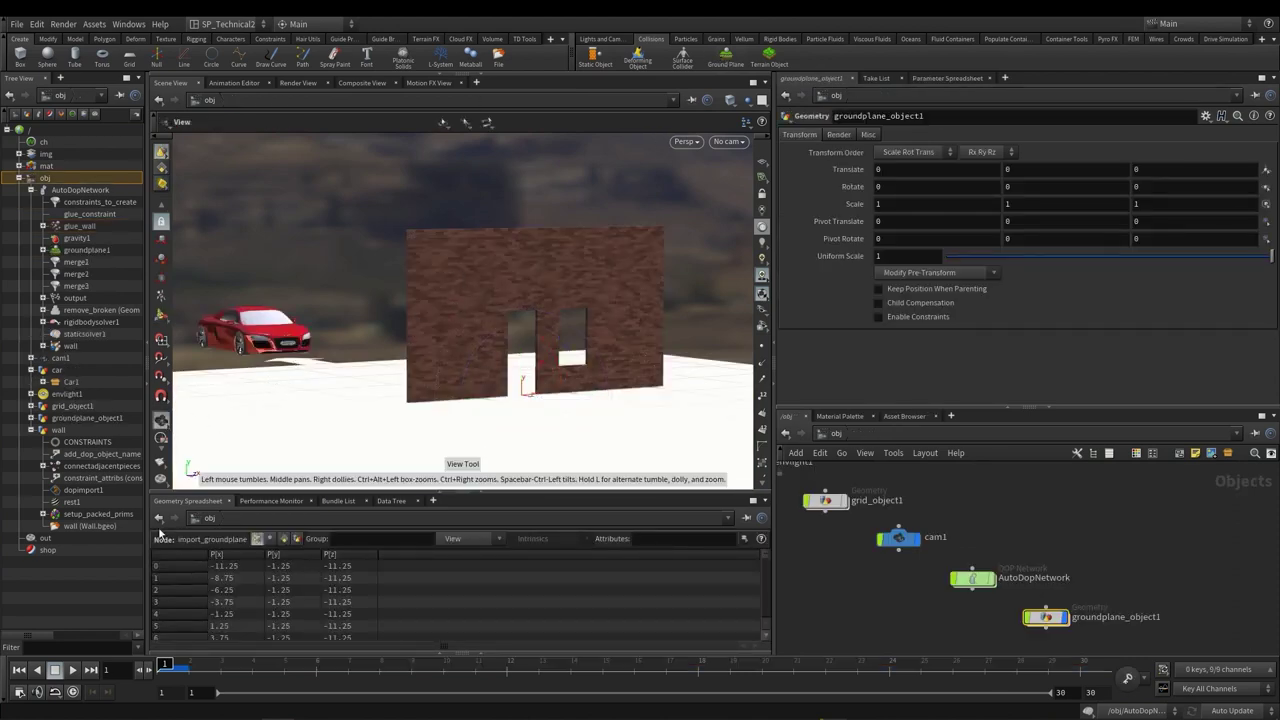
{"action": "left_click", "coordinate": [72, 669]}
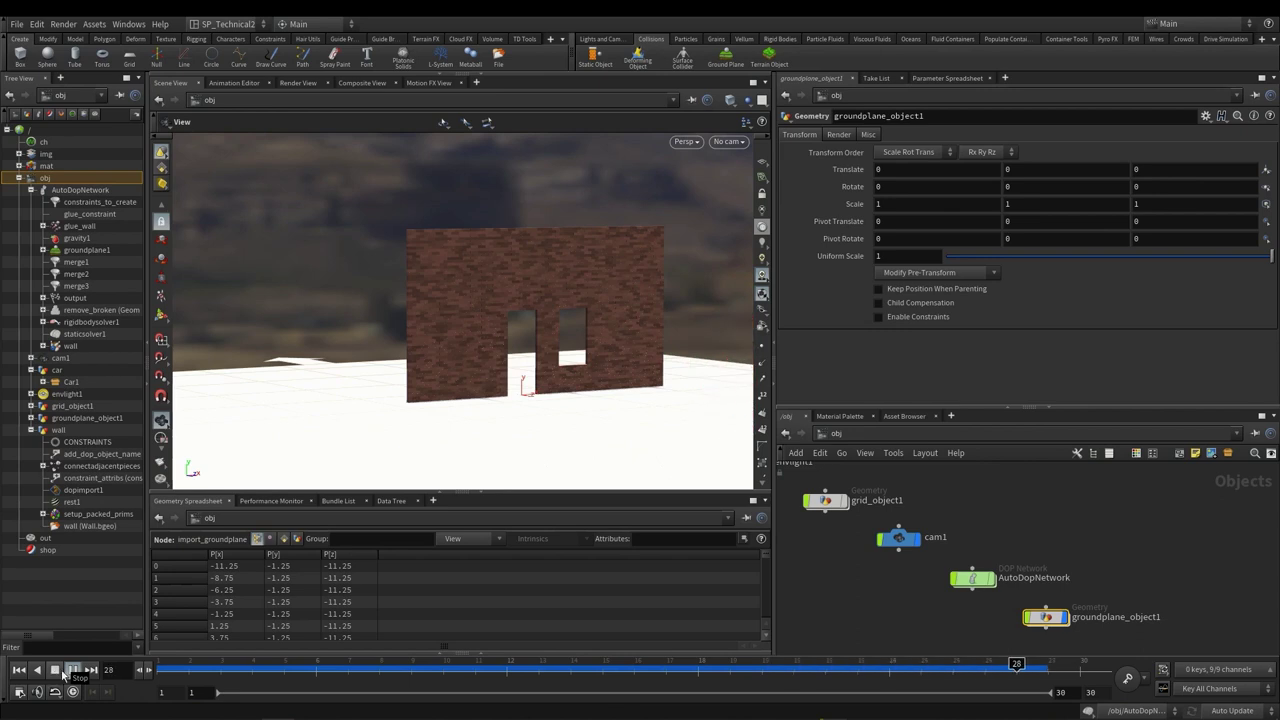
Step: Replay the car crash from frame 1, reset to the start, and deselect the ground plane
{"action": "left_click", "coordinate": [197, 670]}
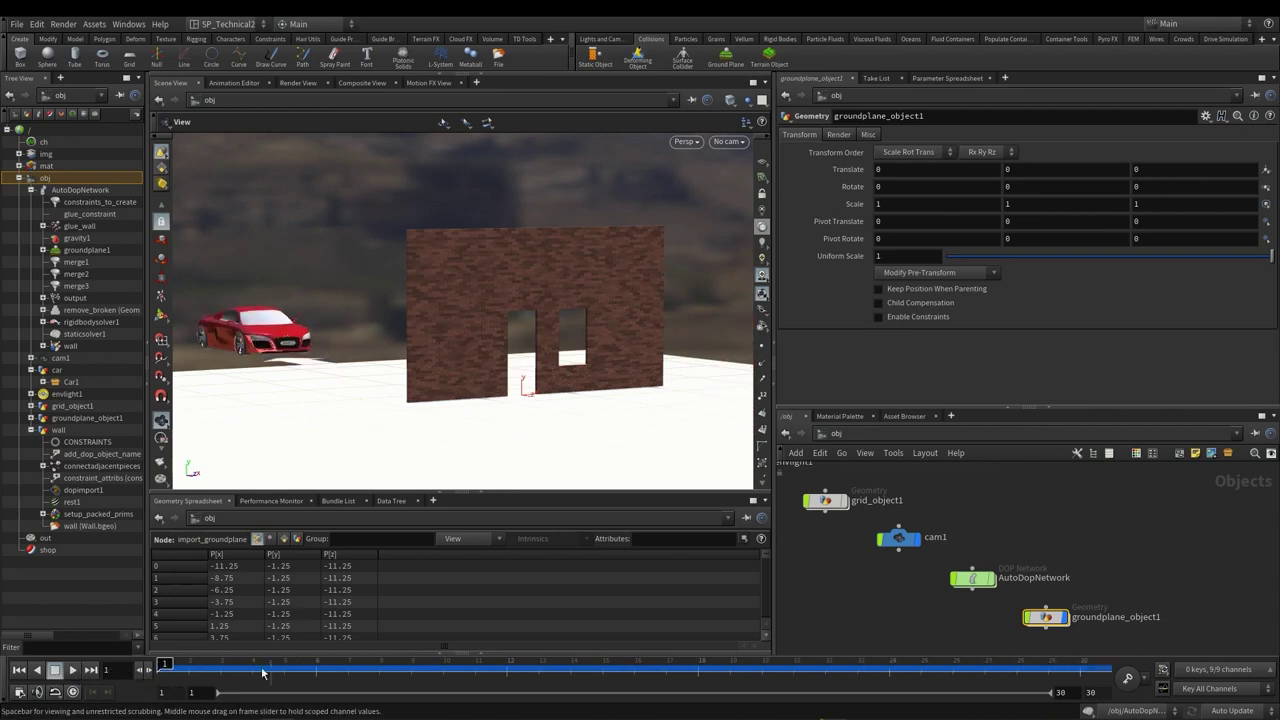
{"action": "left_click", "coordinate": [76, 674]}
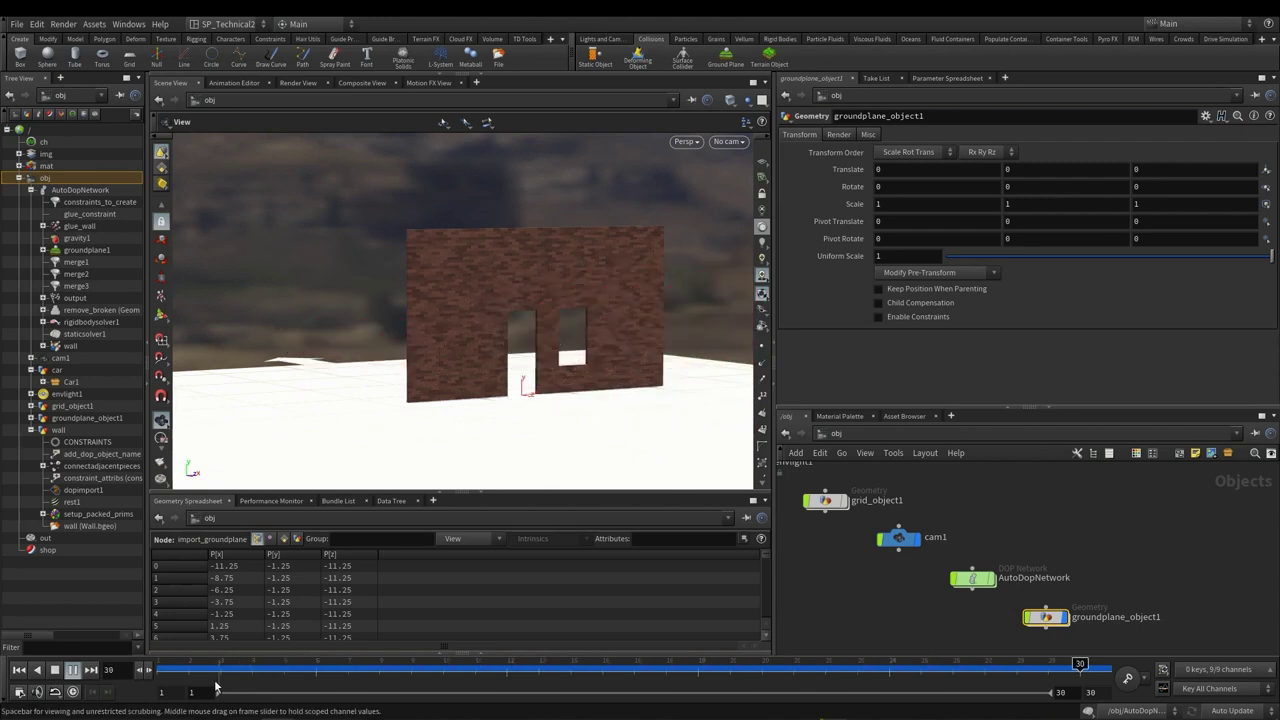
{"action": "key", "text": "ctrl+Up"}
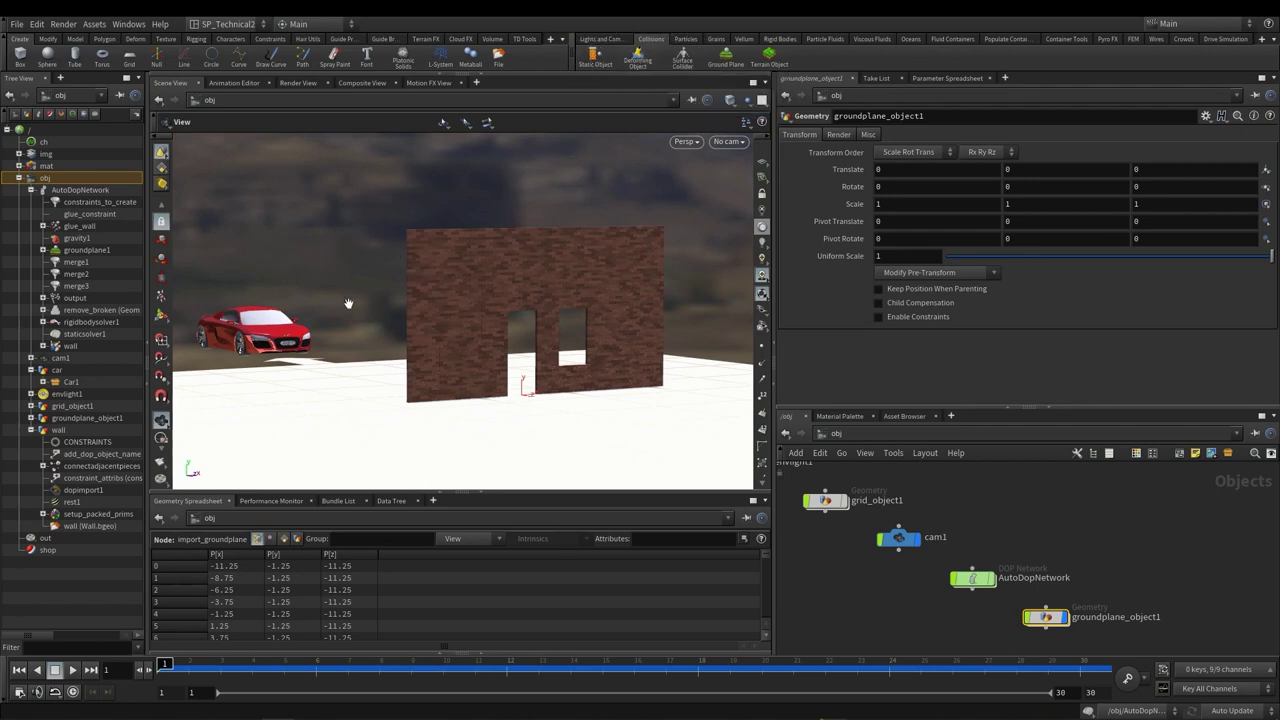
{"action": "left_click", "coordinate": [1008, 512]}
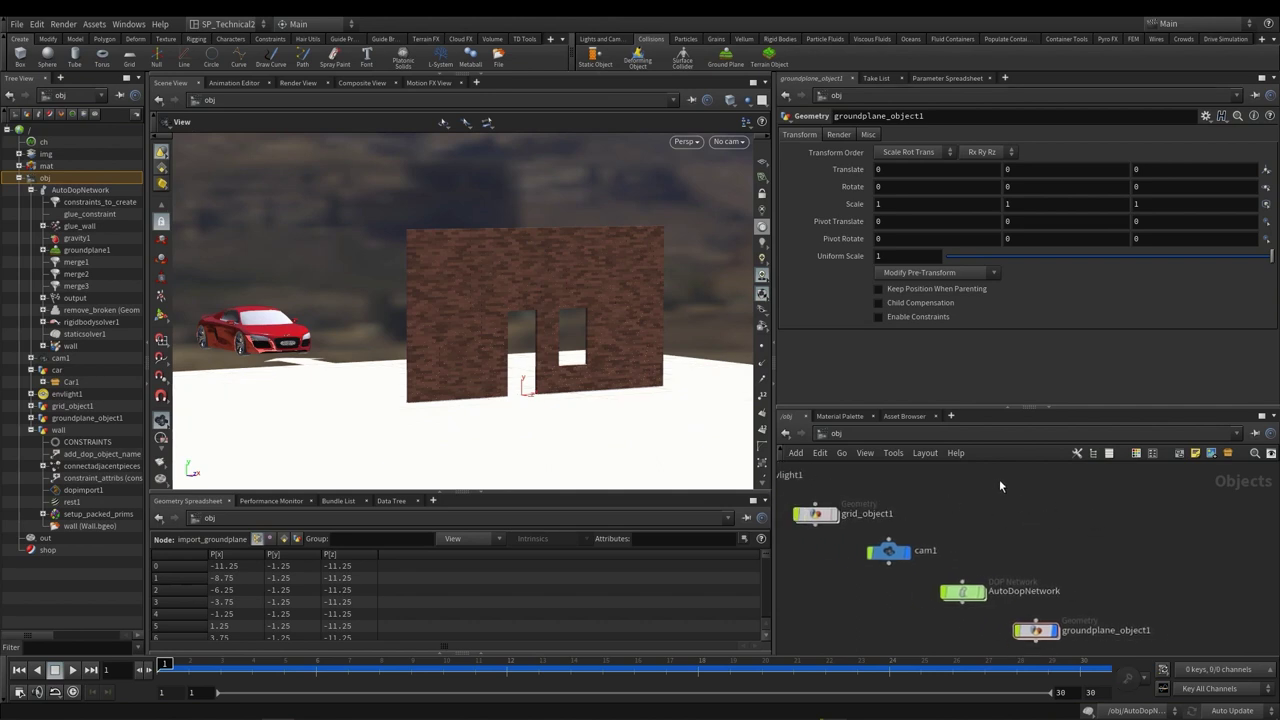
Step: Turn the red car into a deforming collision object with the Deforming Object tool
{"action": "left_click", "coordinate": [638, 58]}
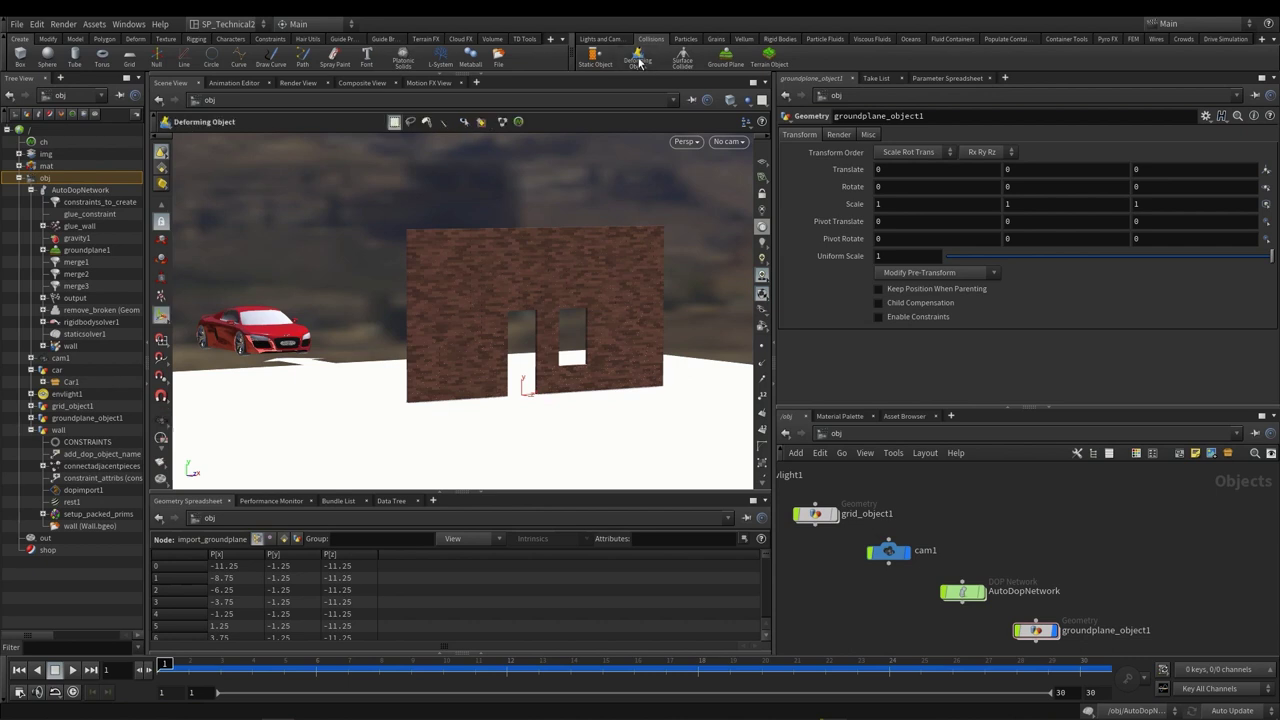
{"action": "left_click", "coordinate": [270, 338]}
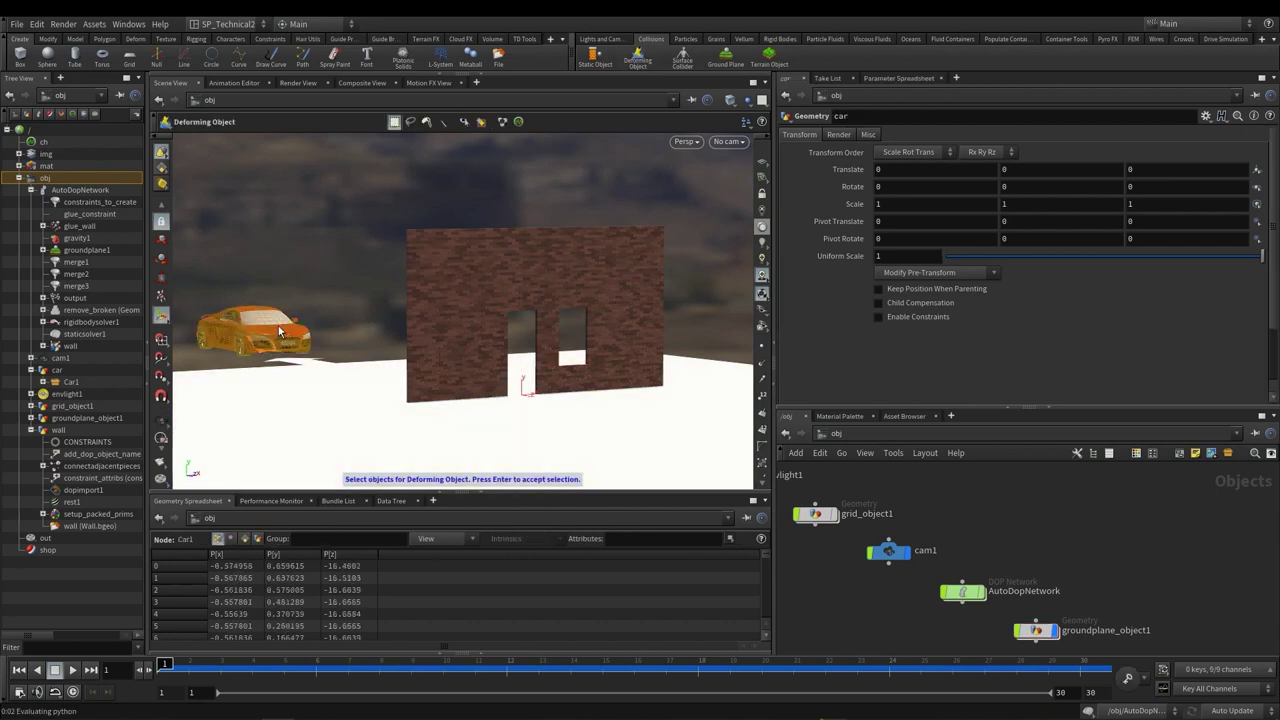
{"action": "key", "text": "Return"}
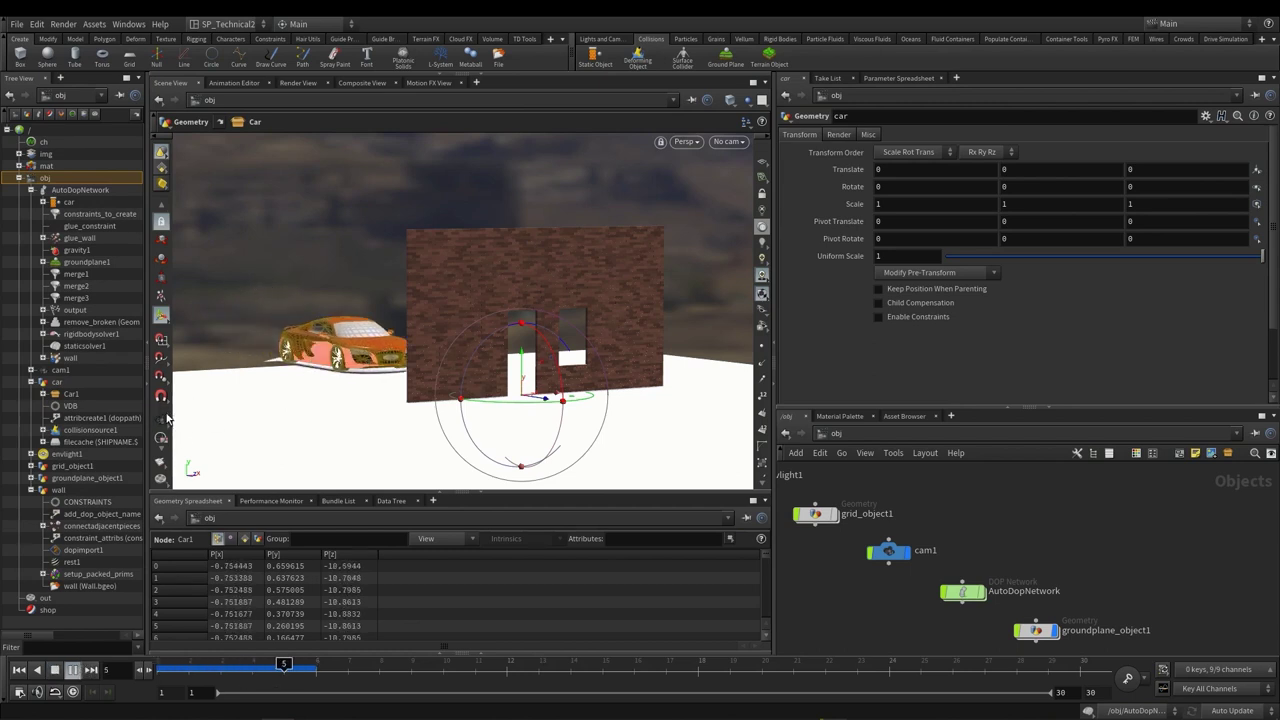
Step: Play the crash, scrub back through the impact frames, and return to frame 1
{"action": "key", "text": "Escape"}
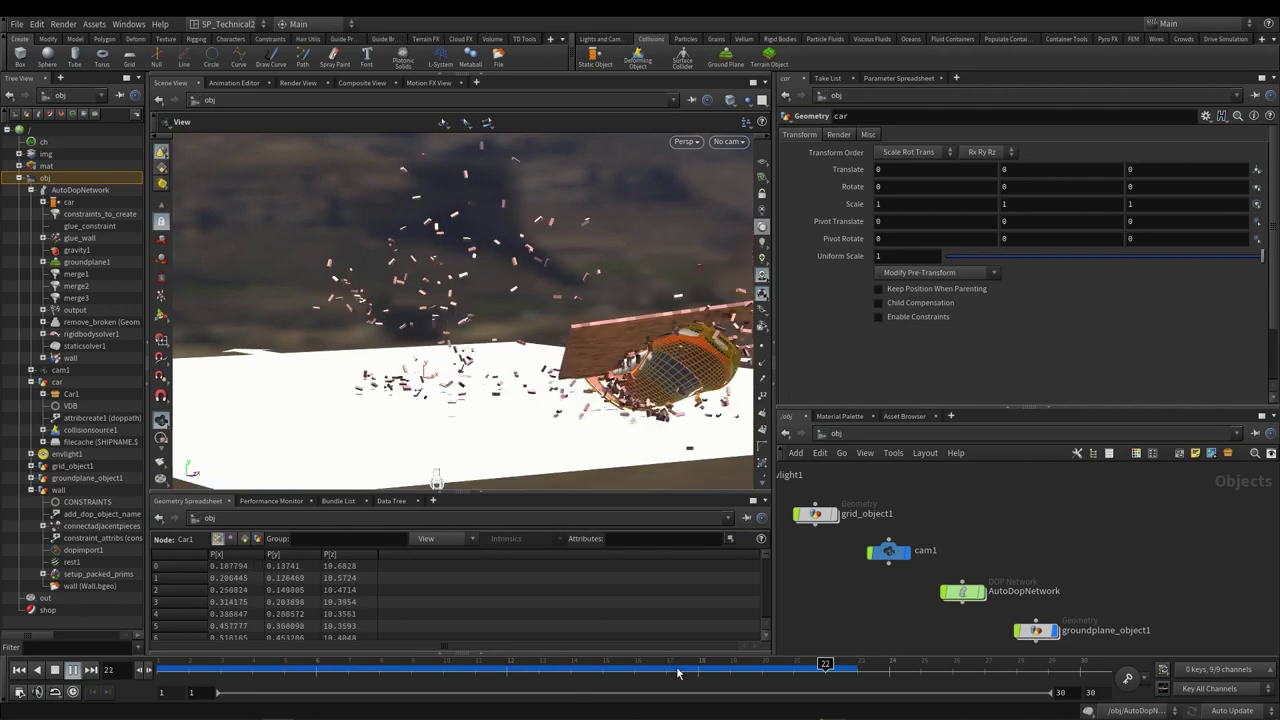
{"action": "left_click_drag", "start_coordinate": [677, 672], "coordinate": [160, 672]}
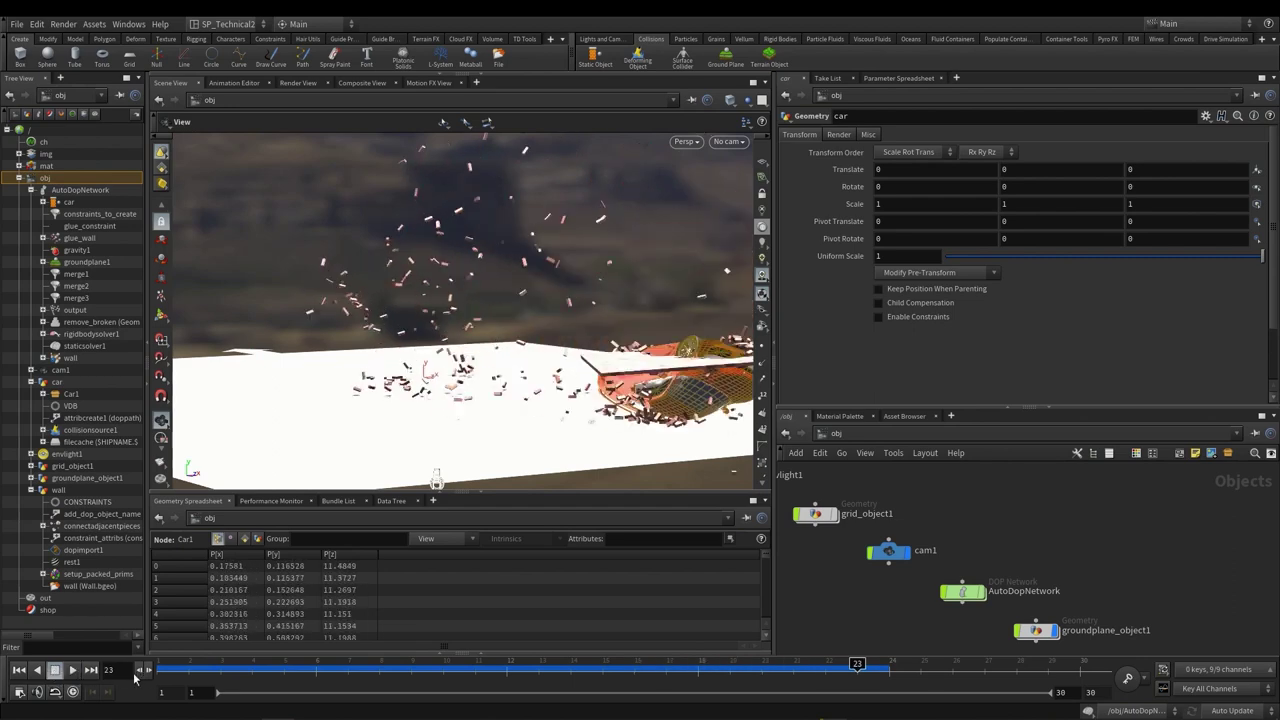
{"action": "left_click", "coordinate": [166, 668]}
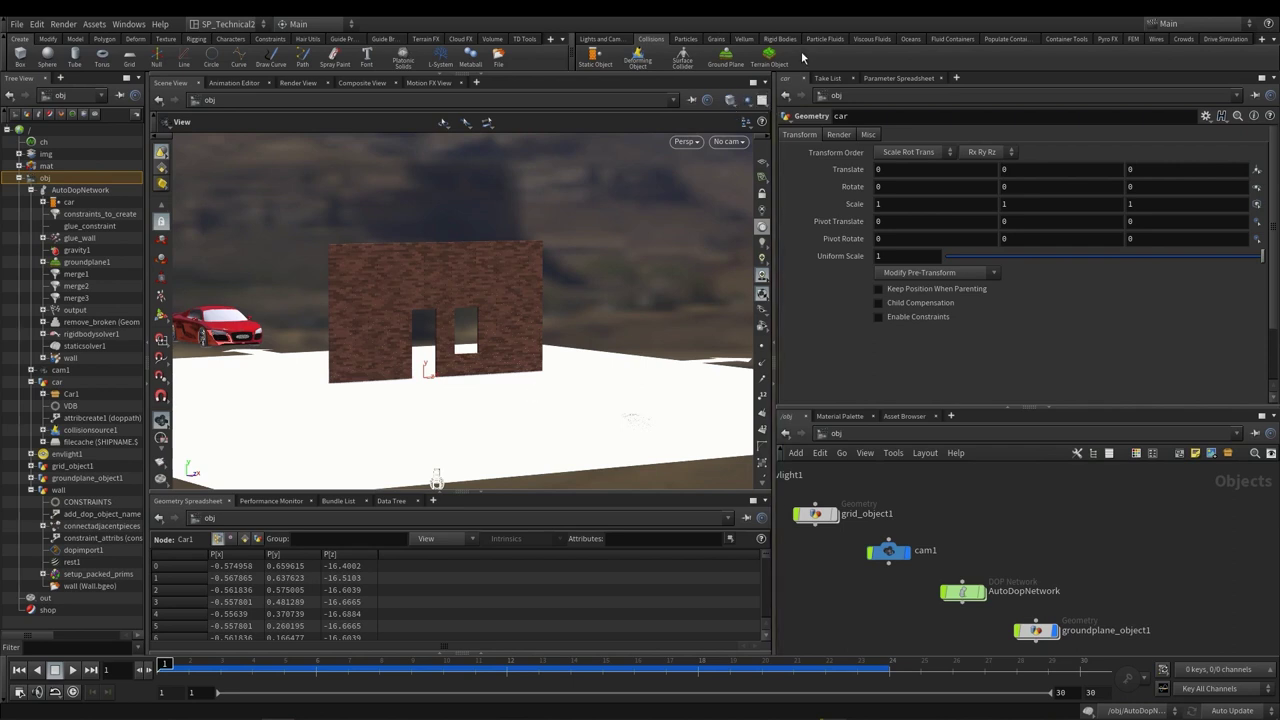
Step: Glue the wall to the ground plane with Glue Adjacent and replay the crash
{"action": "left_click", "coordinate": [781, 39]}
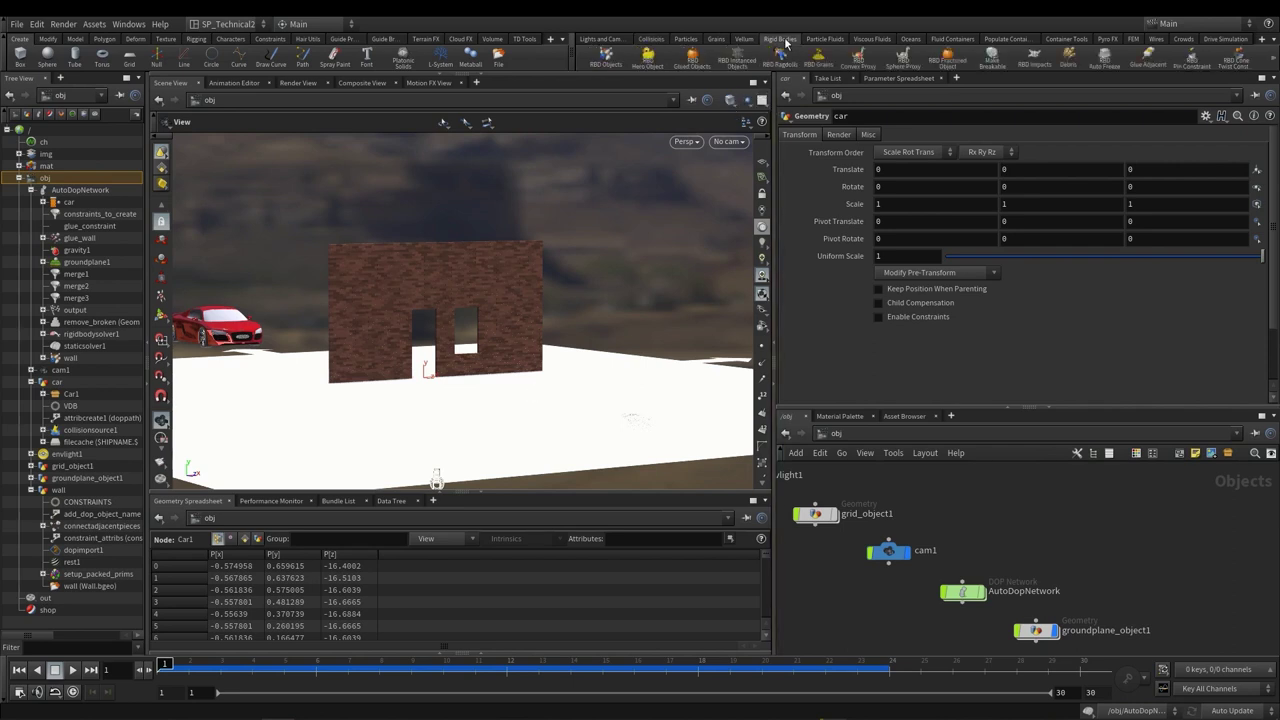
{"action": "left_click", "coordinate": [1143, 63]}
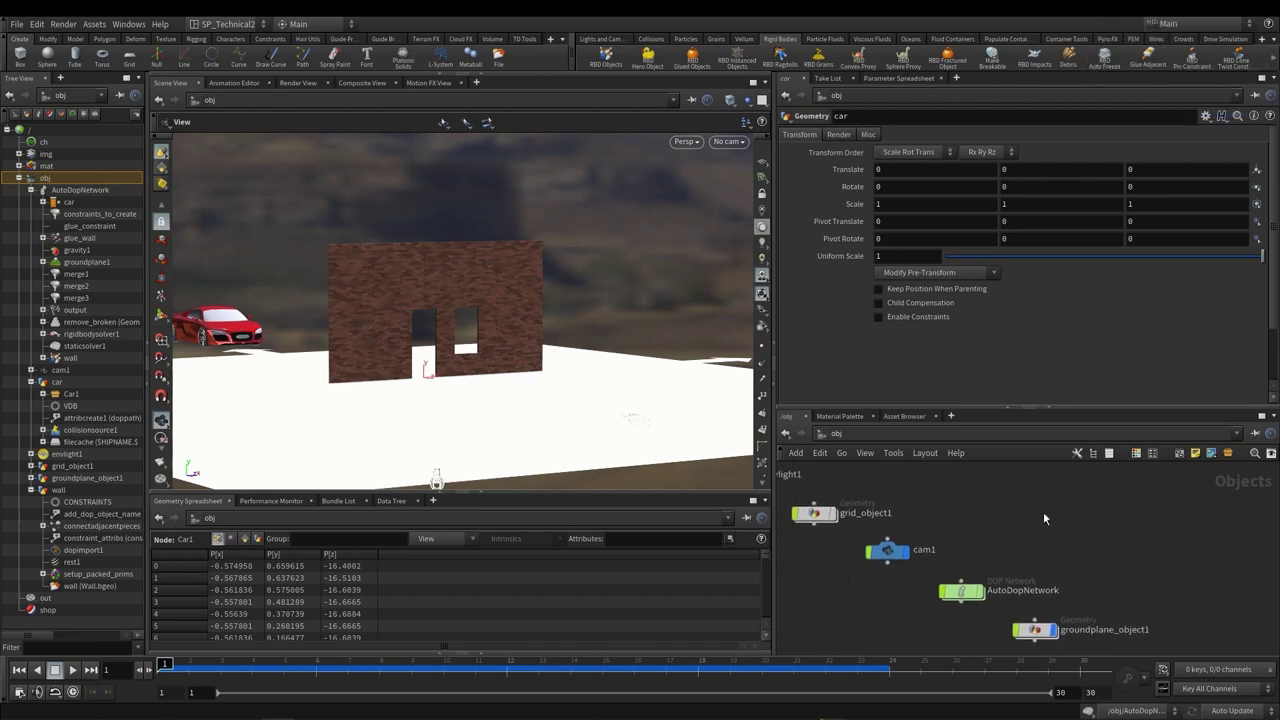
{"action": "left_click", "coordinate": [1150, 62]}
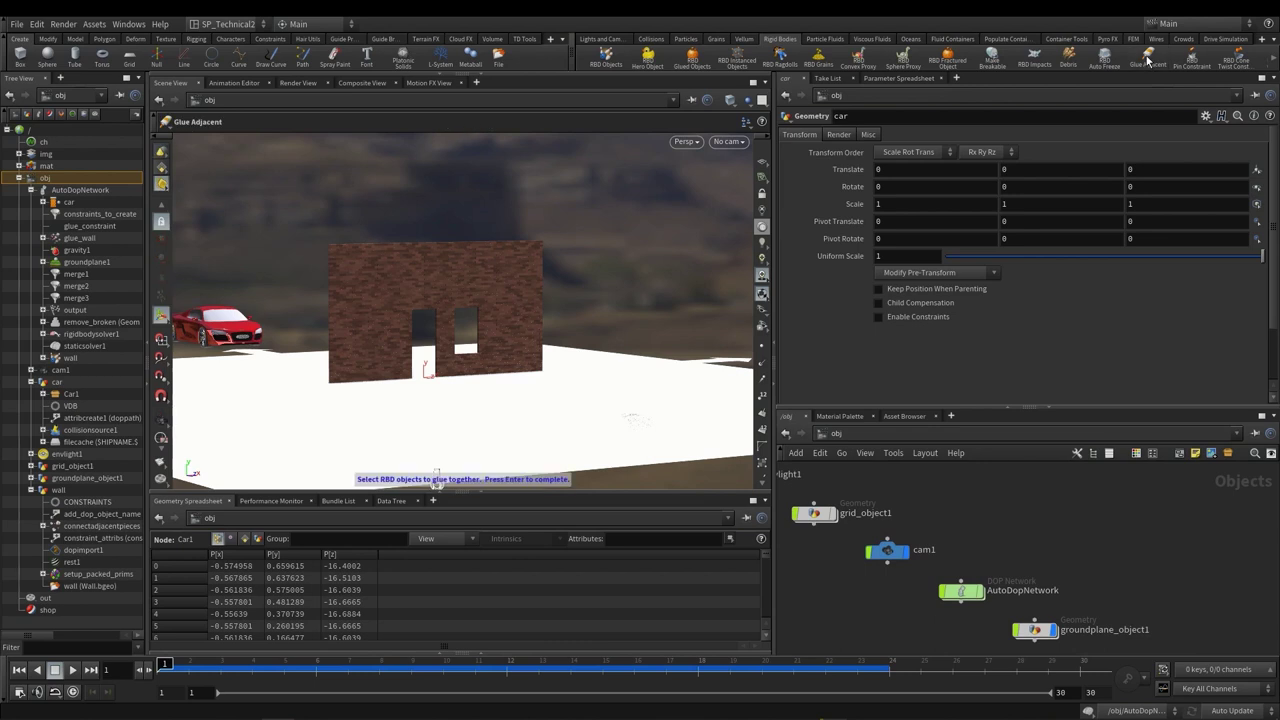
{"action": "left_click", "coordinate": [410, 275]}
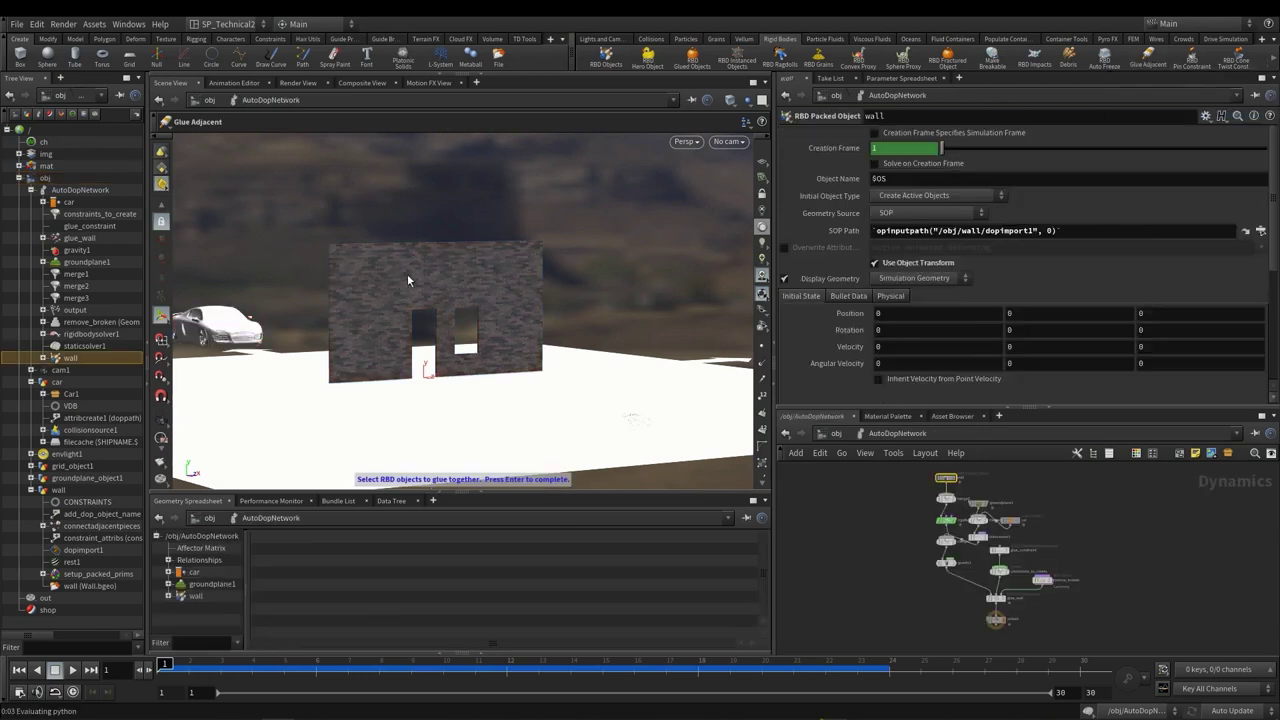
{"action": "left_click", "coordinate": [621, 384], "text": "shift"}
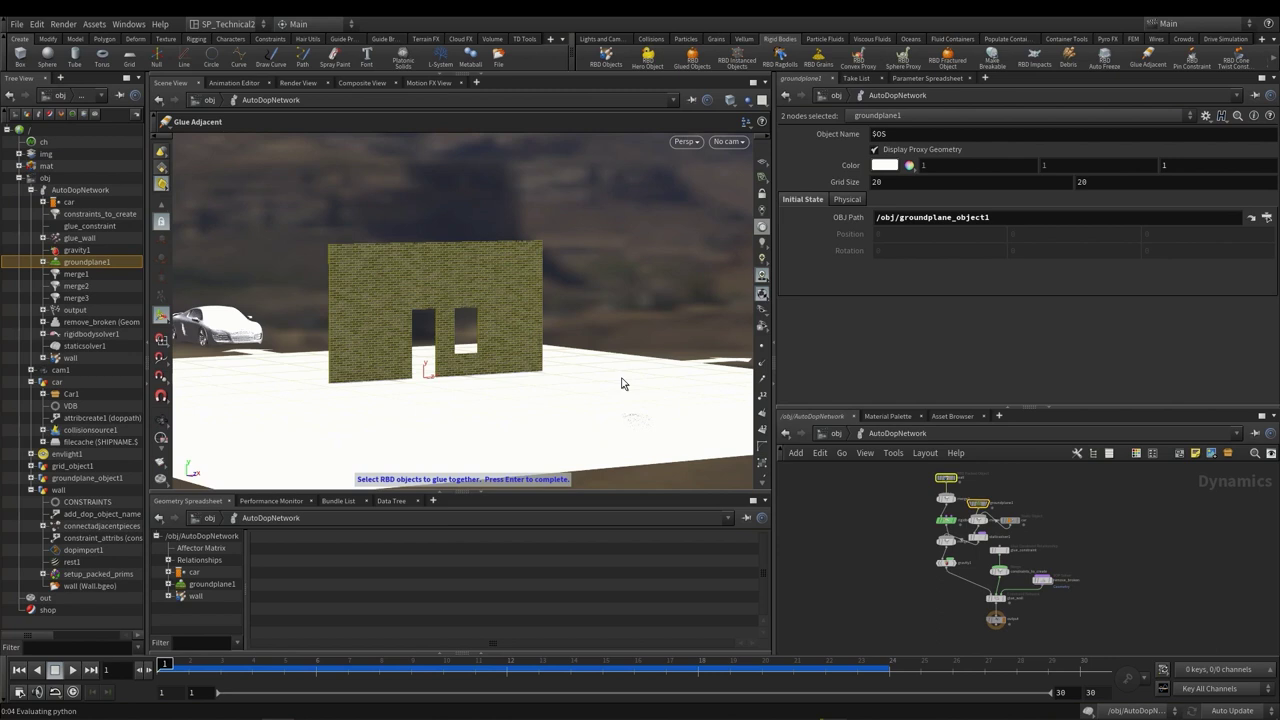
{"action": "key", "text": "Return"}
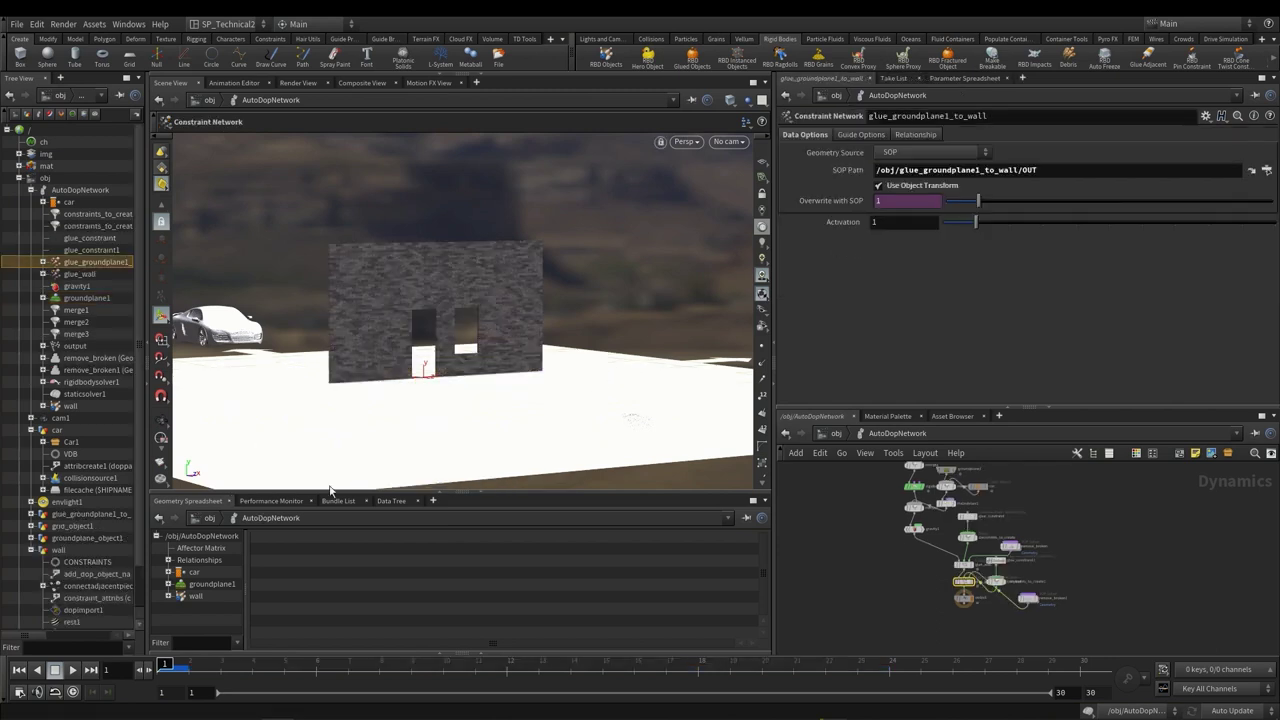
{"action": "left_click", "coordinate": [71, 670]}
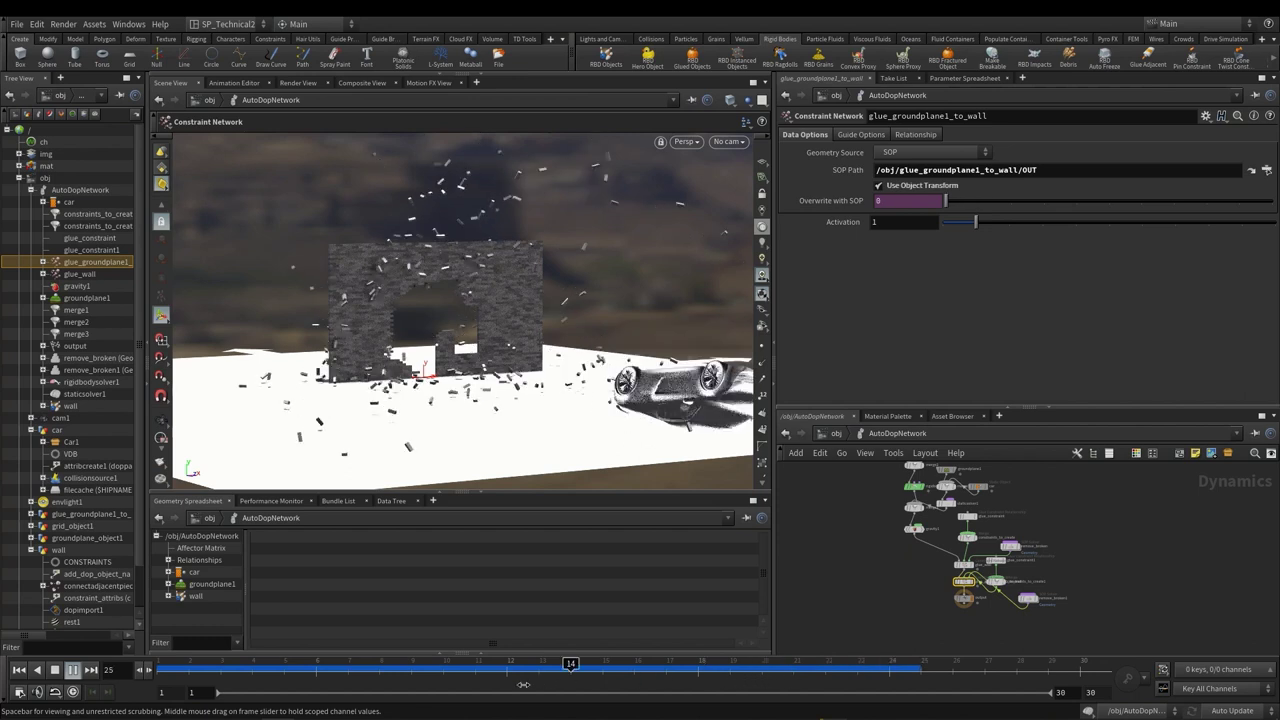
Step: Rewind the simulation to the start and move the view closer to the wall and car
{"action": "left_click_drag", "start_coordinate": [686, 672], "coordinate": [98, 690]}
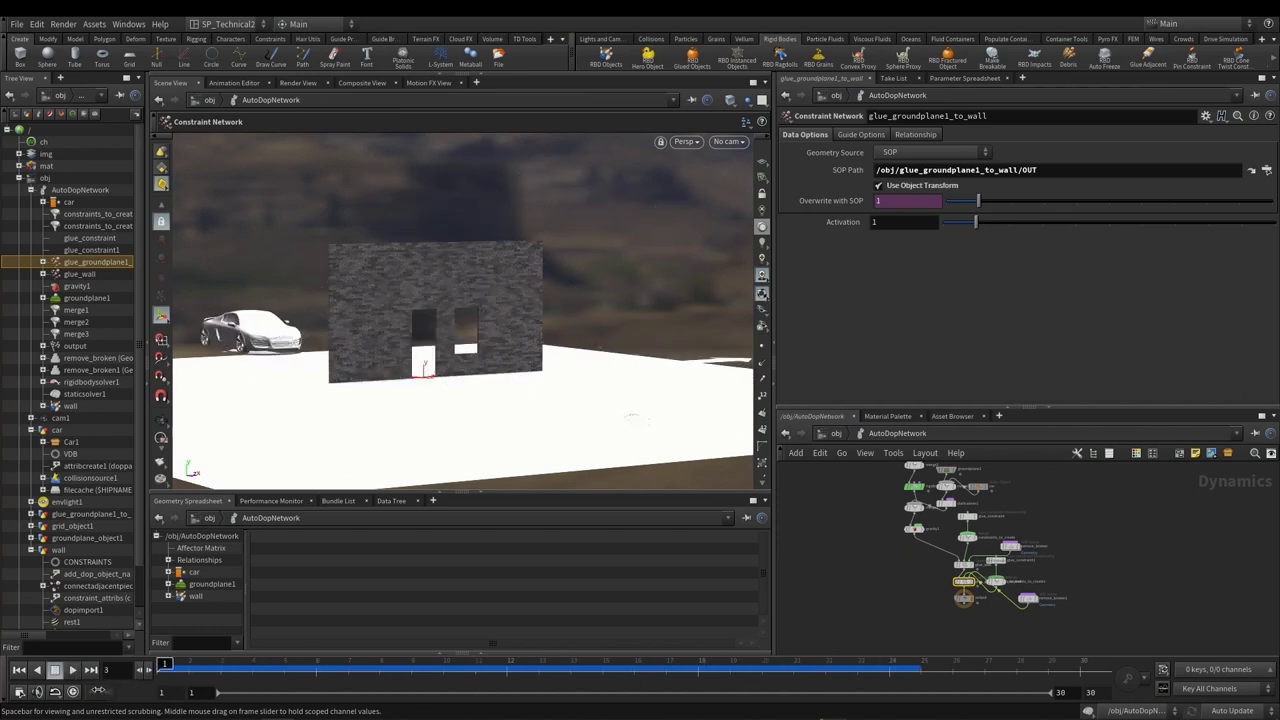
{"action": "left_click", "coordinate": [160, 420]}
{"action": "left_click_drag", "start_coordinate": [473, 302], "coordinate": [519, 303]}
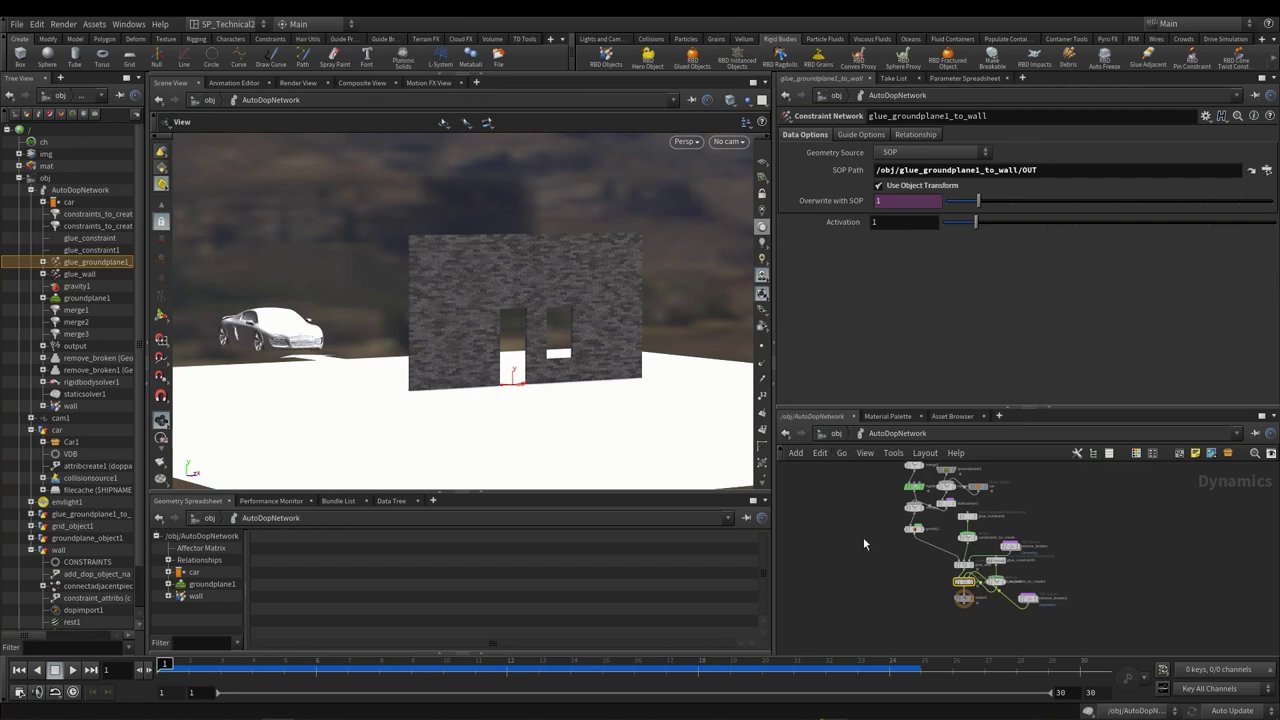
Step: Render a 30-frame flipbook from /obj, play it back in MPlay, and close it
{"action": "key", "text": "u"}
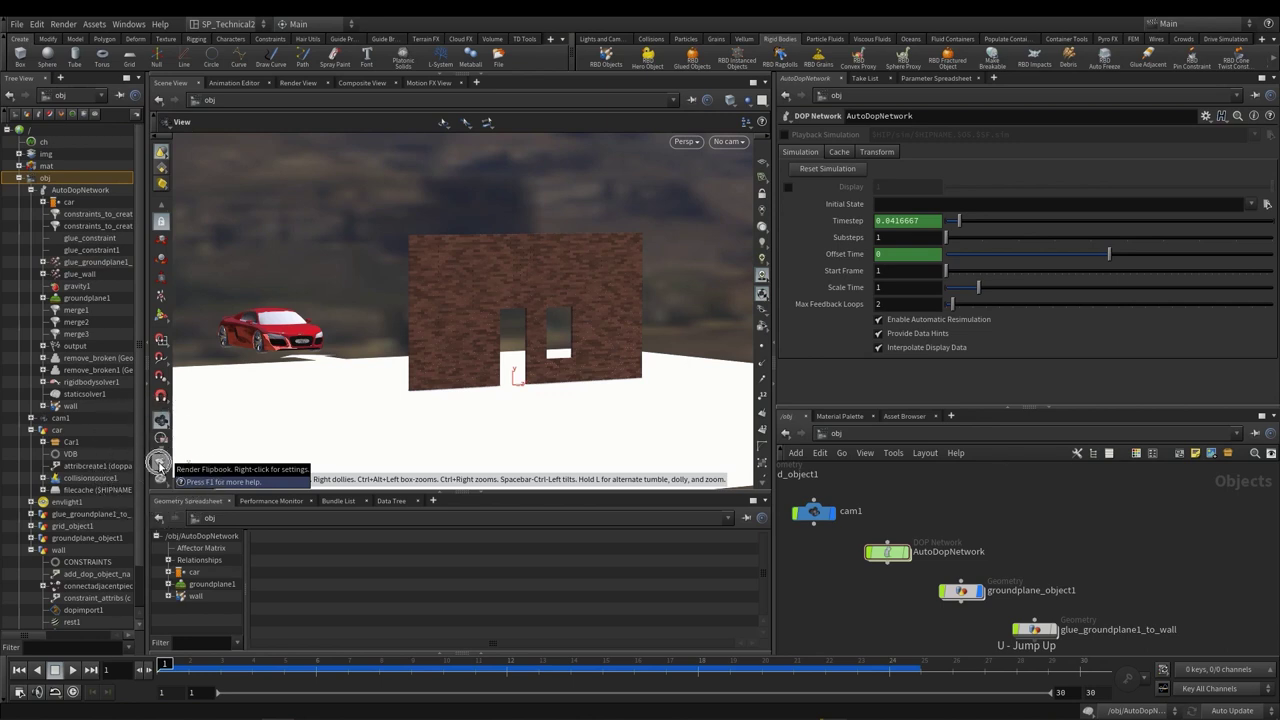
{"action": "left_click", "coordinate": [159, 463]}
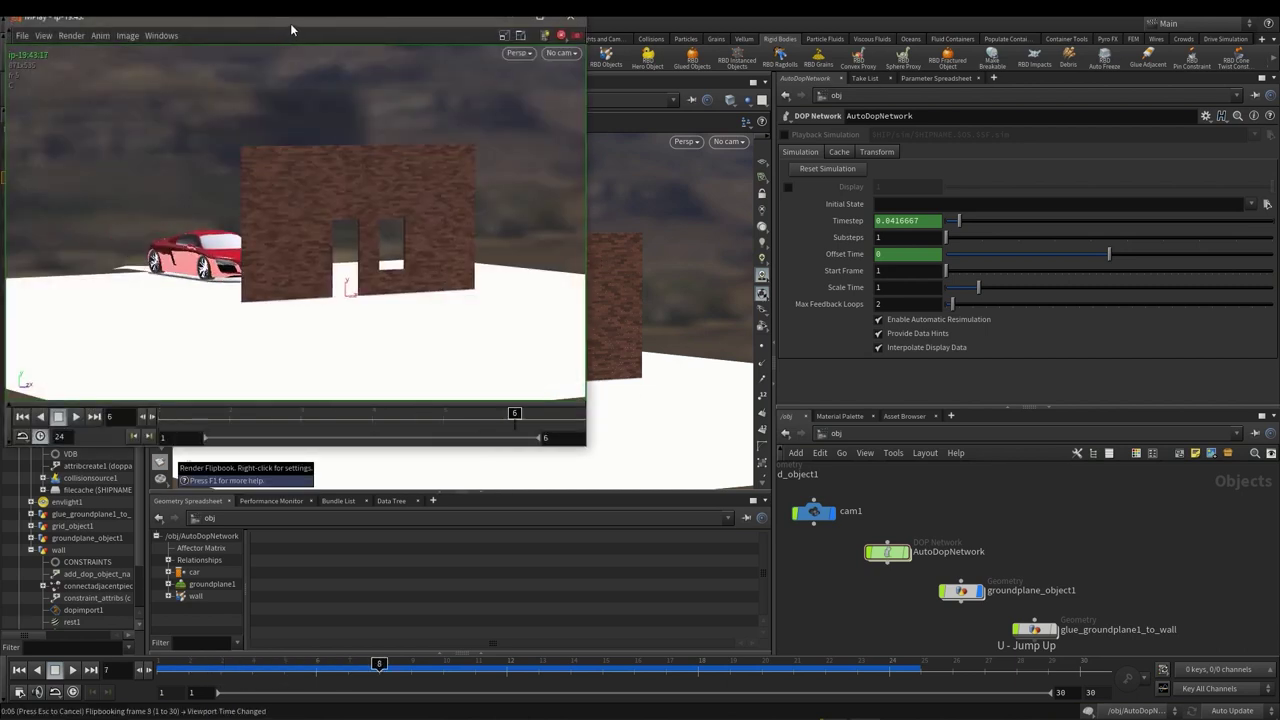
{"action": "left_click_drag", "start_coordinate": [290, 23], "coordinate": [469, 55]}
{"action": "left_click", "coordinate": [254, 449]}
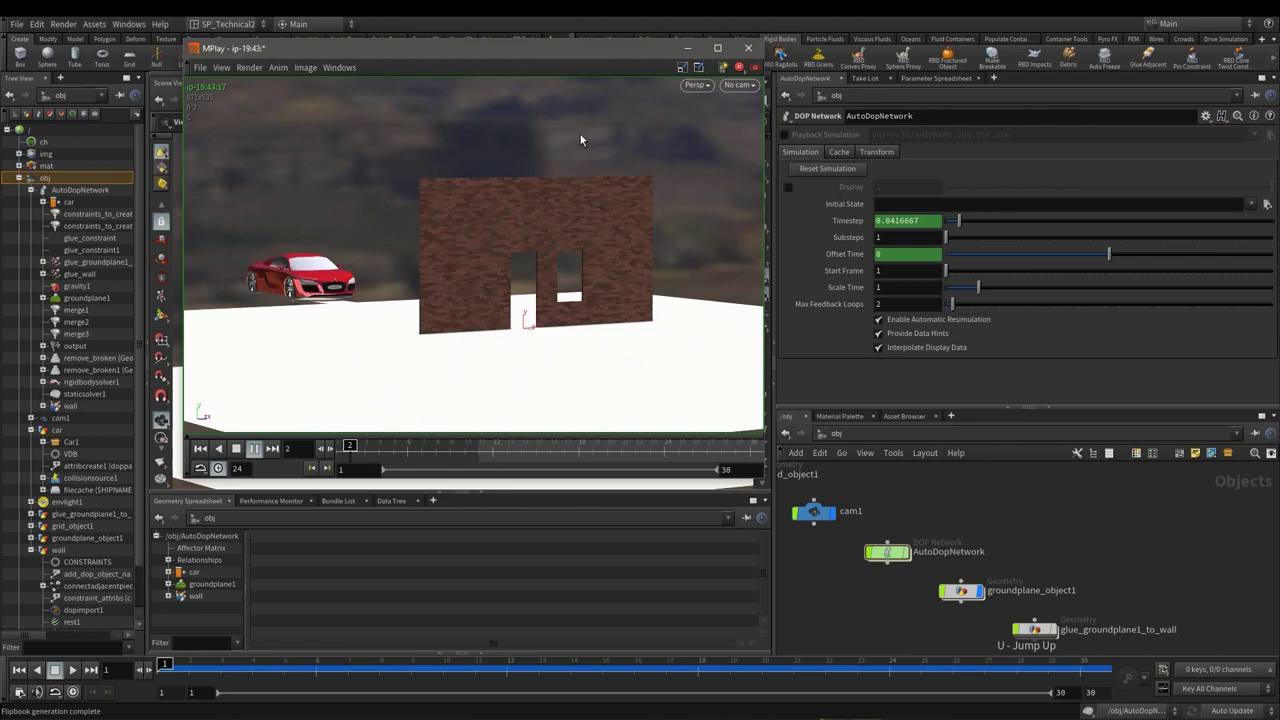
{"action": "left_click", "coordinate": [750, 47]}
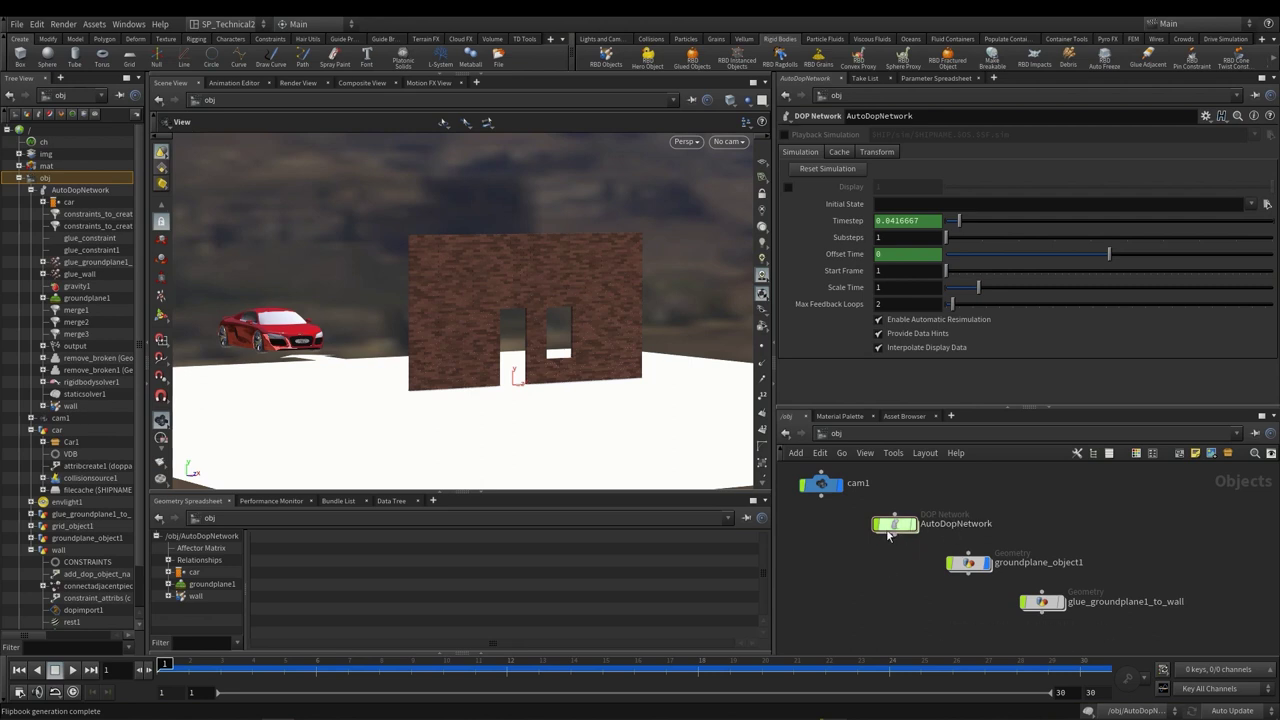
Step: Inside the AutoDopNetwork, set the wall RBD Packed Object's Physical density to 2400
{"action": "double_click", "coordinate": [894, 525]}
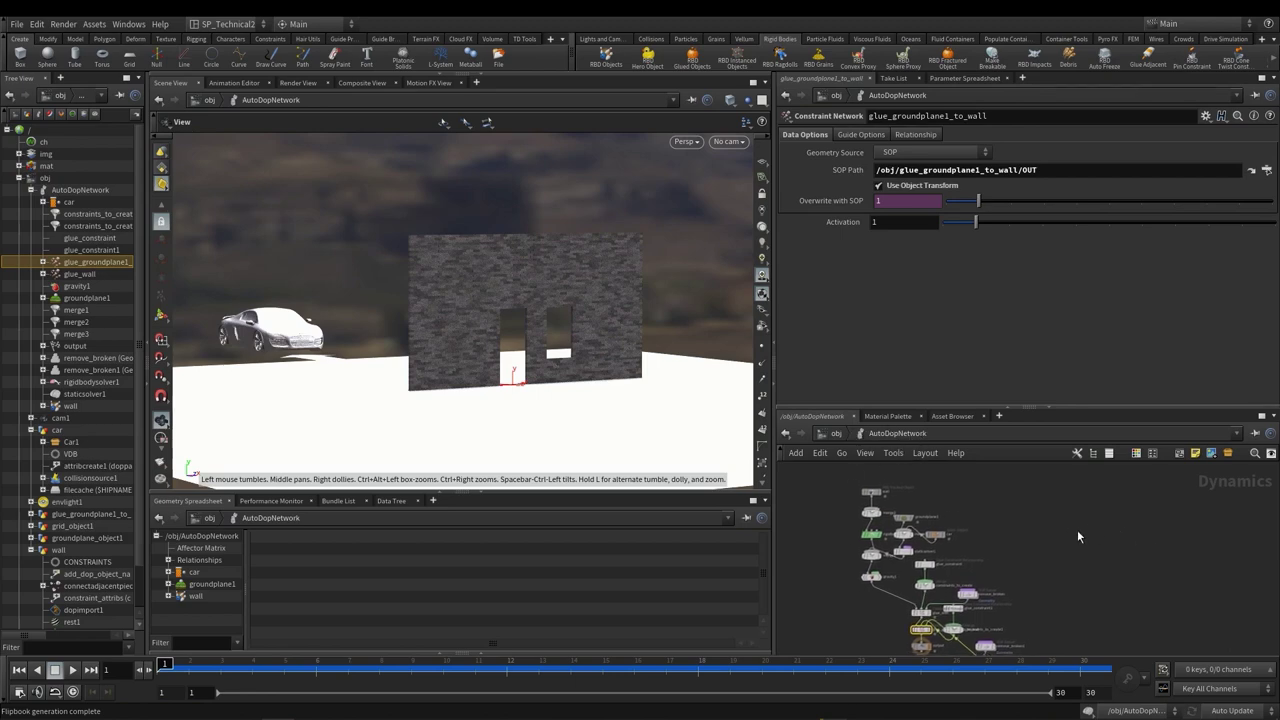
{"action": "key", "text": "l"}
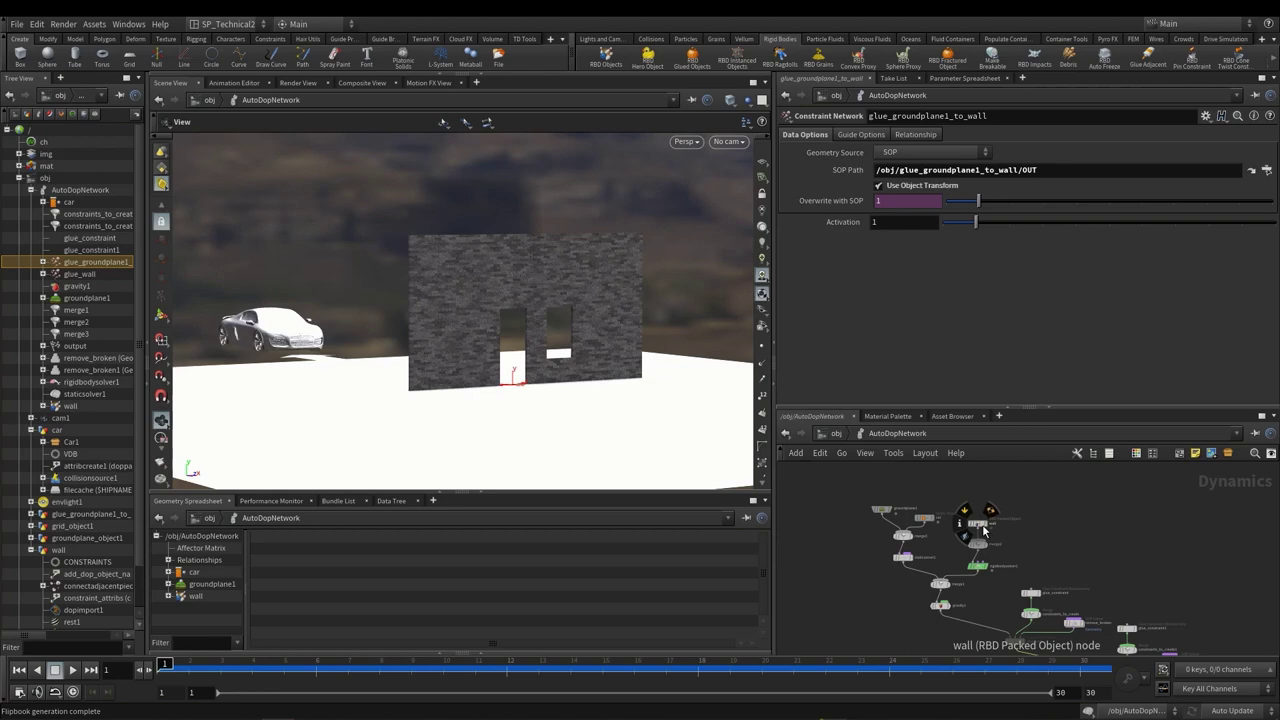
{"action": "scroll", "coordinate": [983, 530], "scroll_direction": "up", "scroll_amount": 5}
{"action": "mouse_move", "coordinate": [983, 530]}
{"action": "middle_click_drag", "start_coordinate": [1037, 565], "coordinate": [1075, 589]}
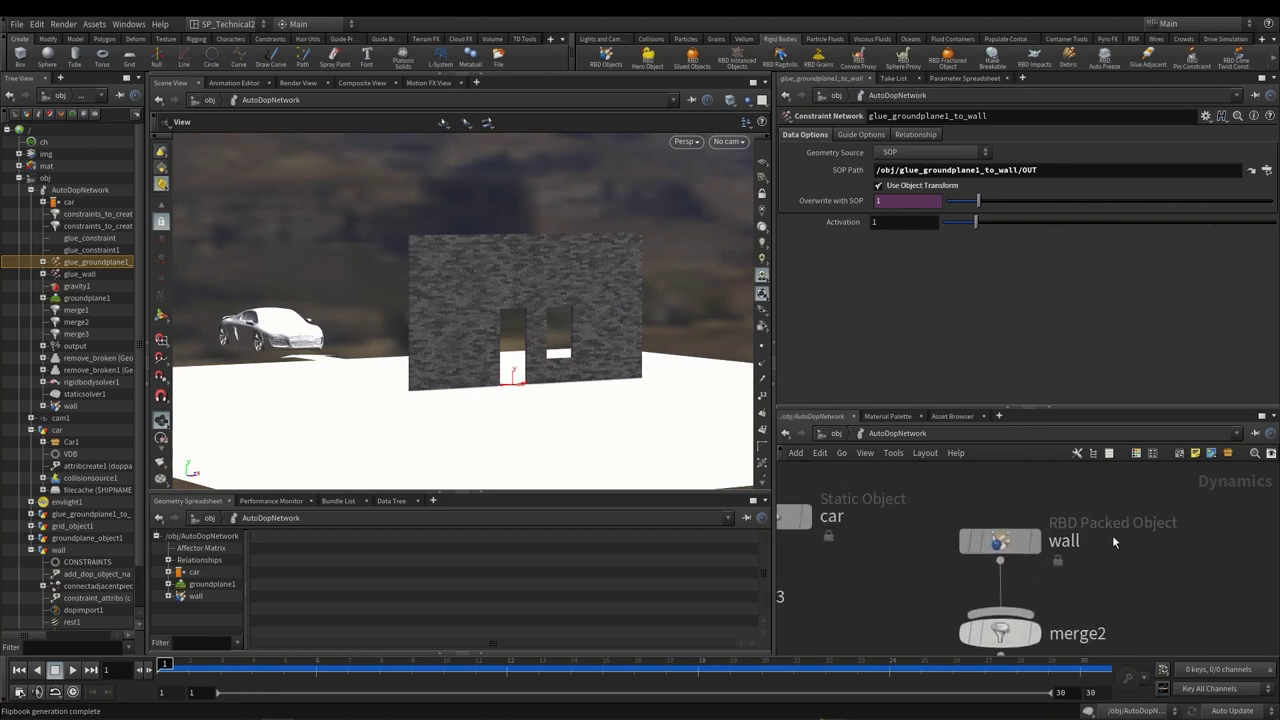
{"action": "left_click", "coordinate": [1005, 540]}
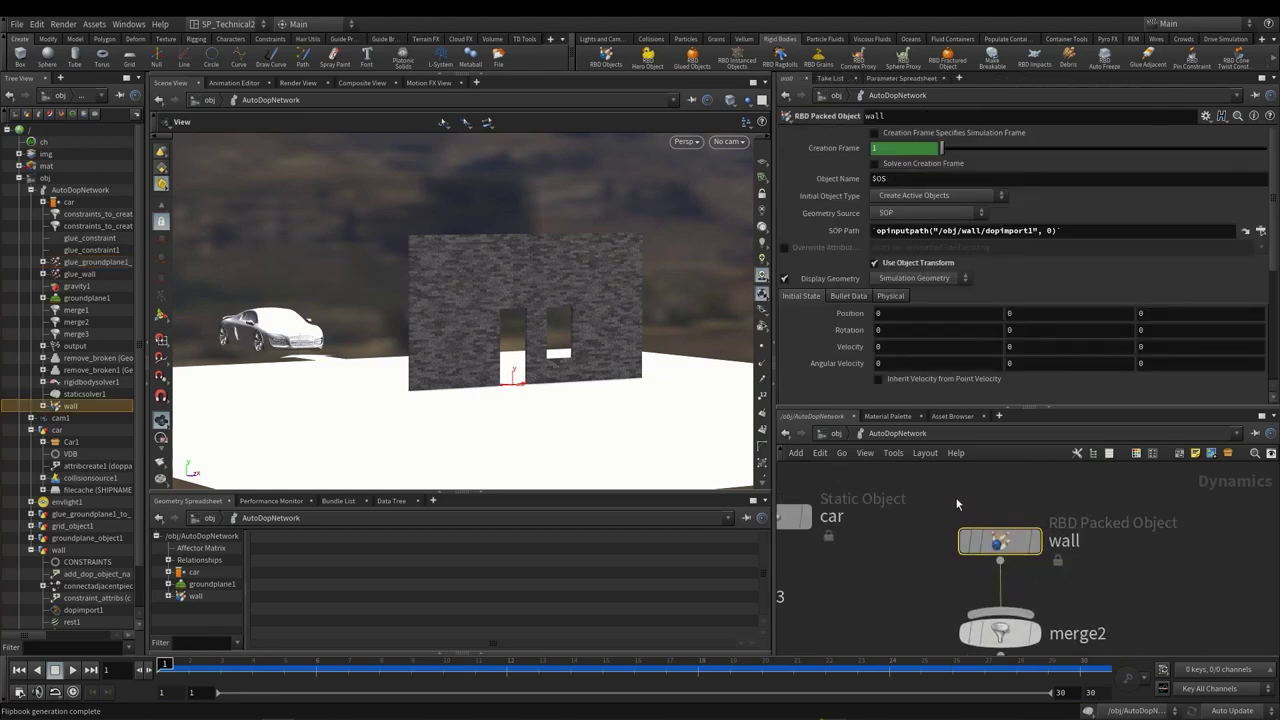
{"action": "left_click", "coordinate": [891, 296]}
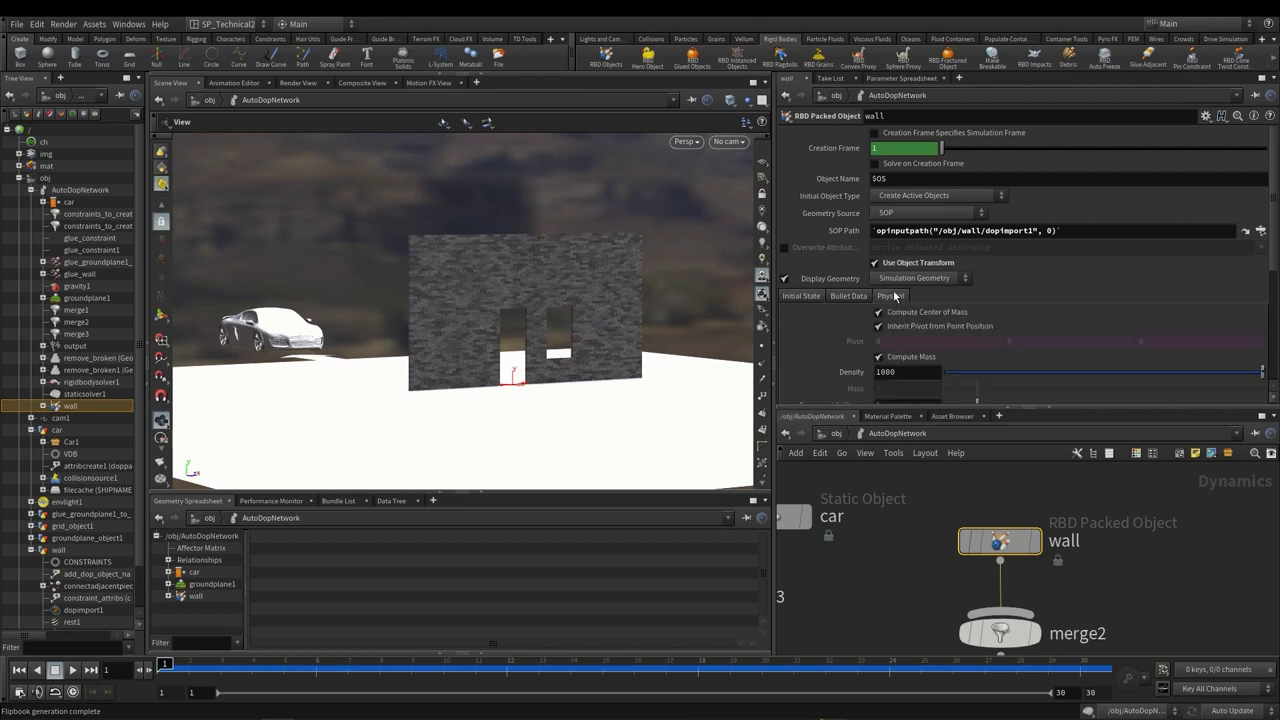
{"action": "left_click", "coordinate": [899, 371]}
{"action": "key", "text": "Return"}
{"action": "left_click", "coordinate": [174, 466]}
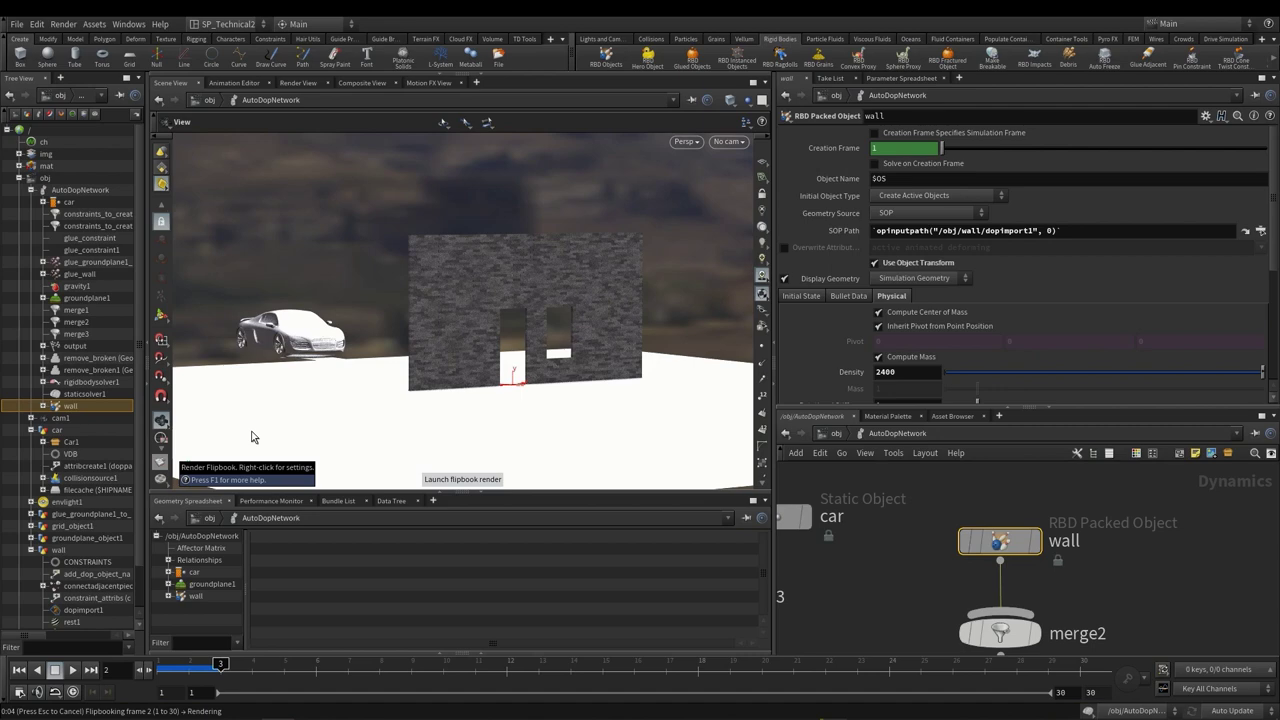
{"action": "left_click_drag", "start_coordinate": [423, 21], "coordinate": [589, 71]}
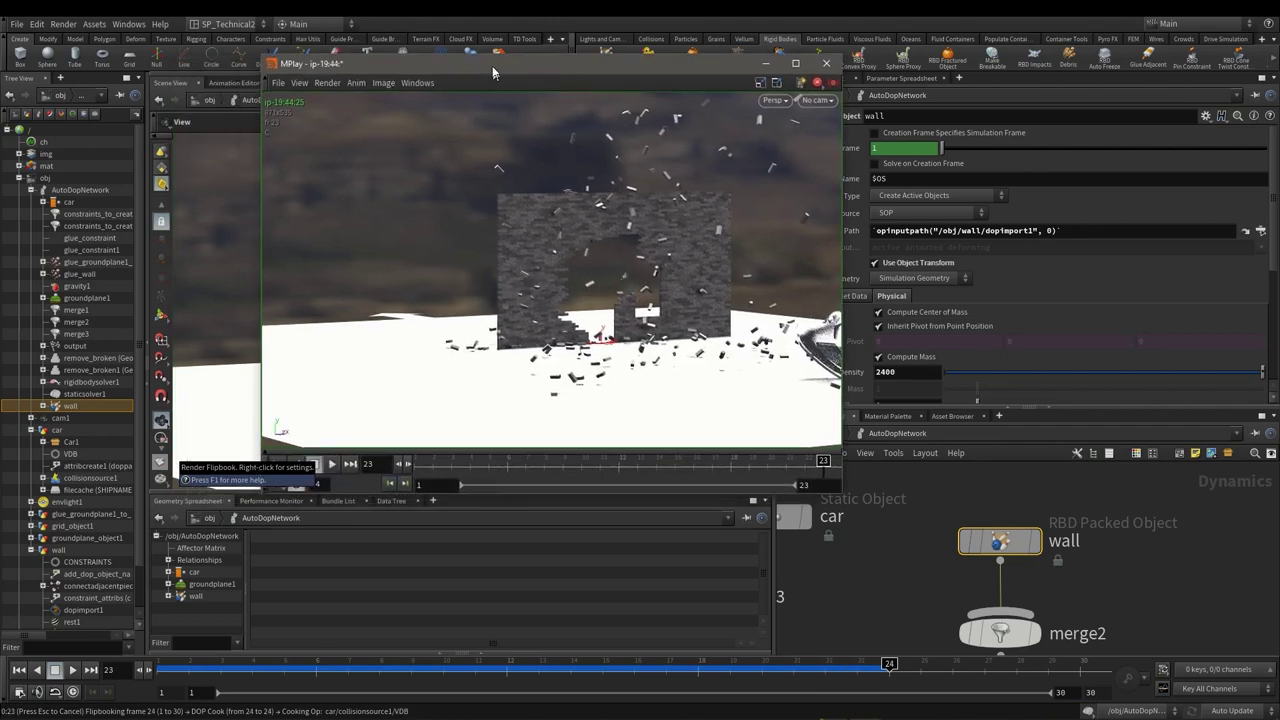
{"action": "left_click", "coordinate": [331, 460]}
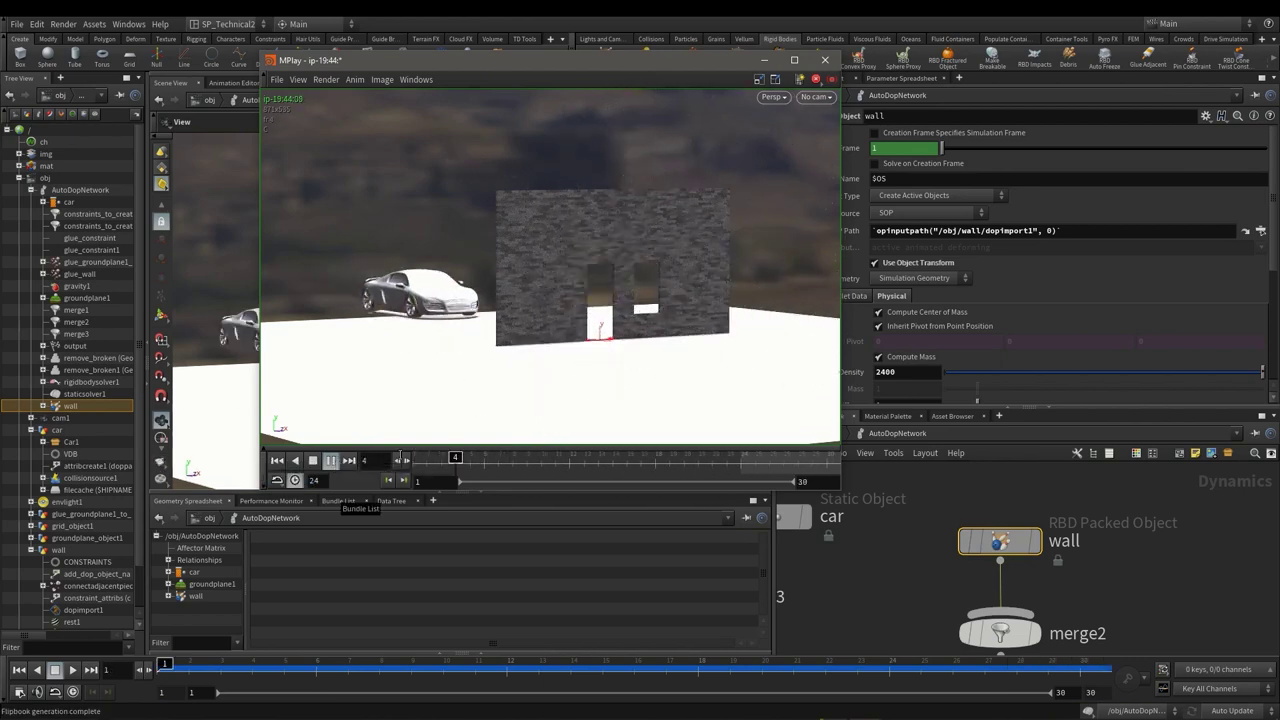
{"action": "left_click", "coordinate": [825, 60]}
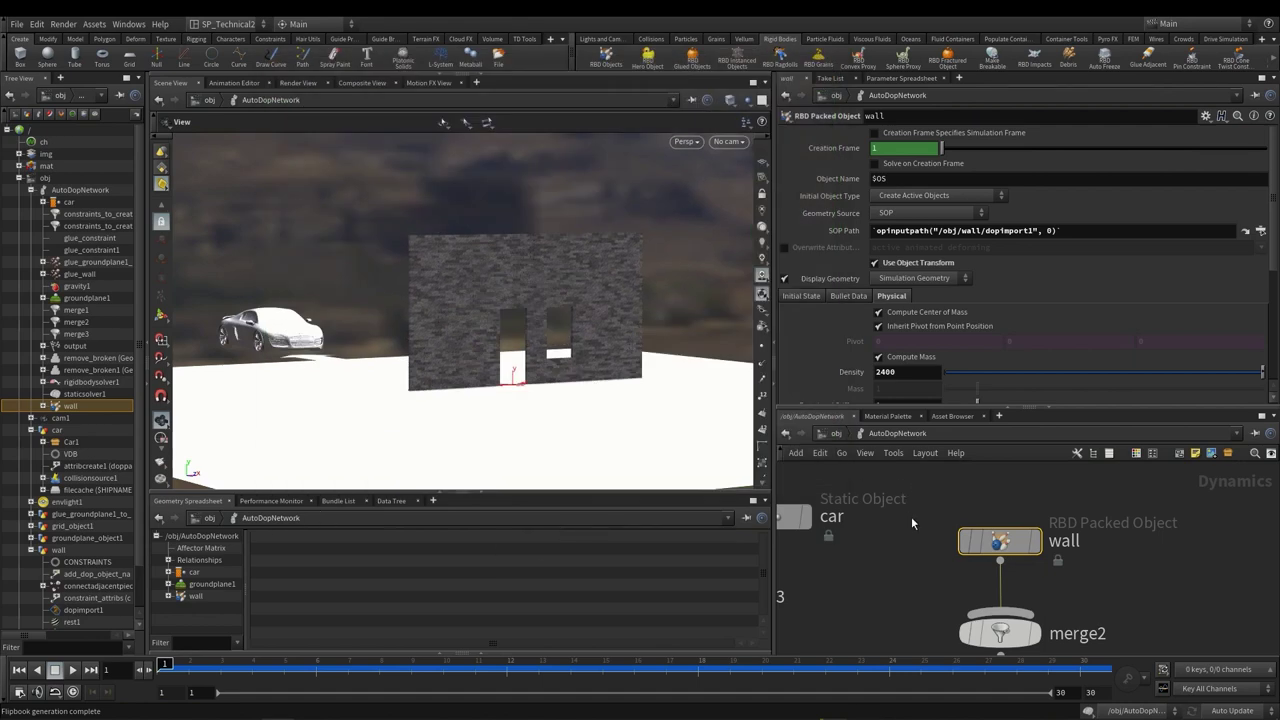
Step: Select the DOP output node and save frames 1–30 to disk as .sim files under $HIP/sim
{"action": "scroll", "coordinate": [905, 560], "scroll_direction": "down", "scroll_amount": 5}
{"action": "middle_click_drag", "start_coordinate": [945, 586], "coordinate": [912, 569]}
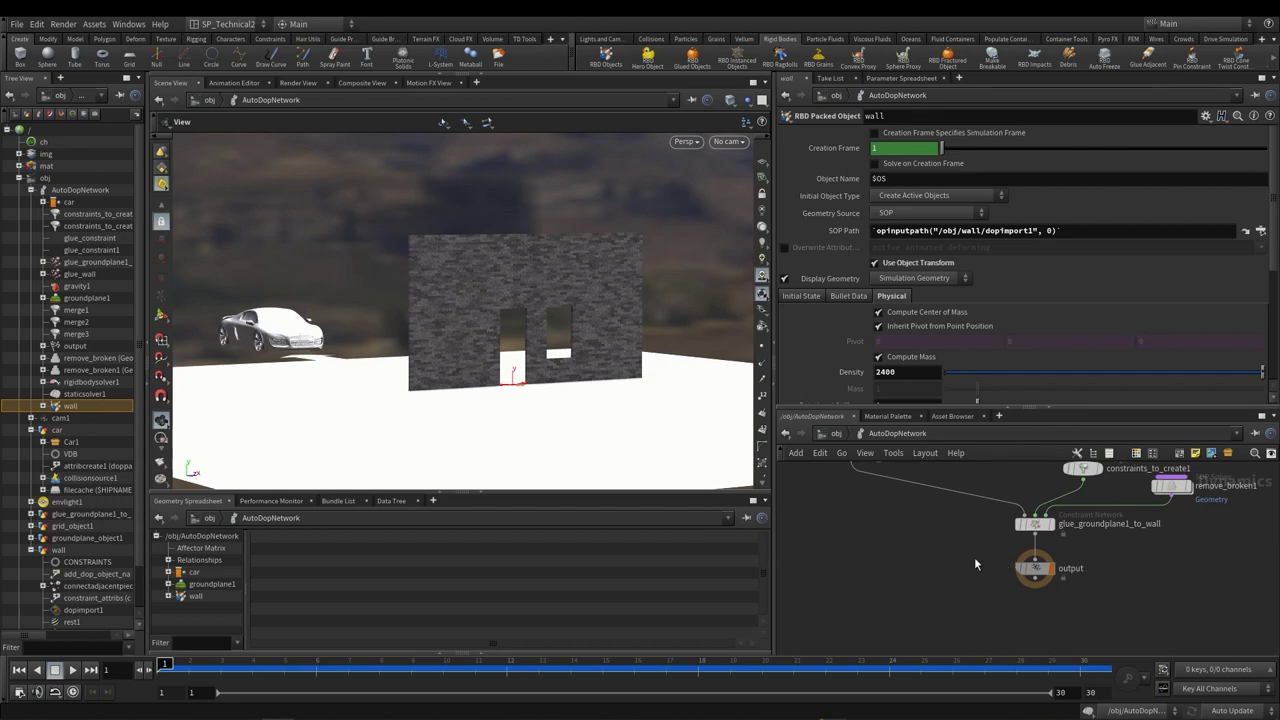
{"action": "left_click", "coordinate": [1035, 568]}
{"action": "scroll", "coordinate": [1075, 585], "scroll_direction": "up", "scroll_amount": 3}
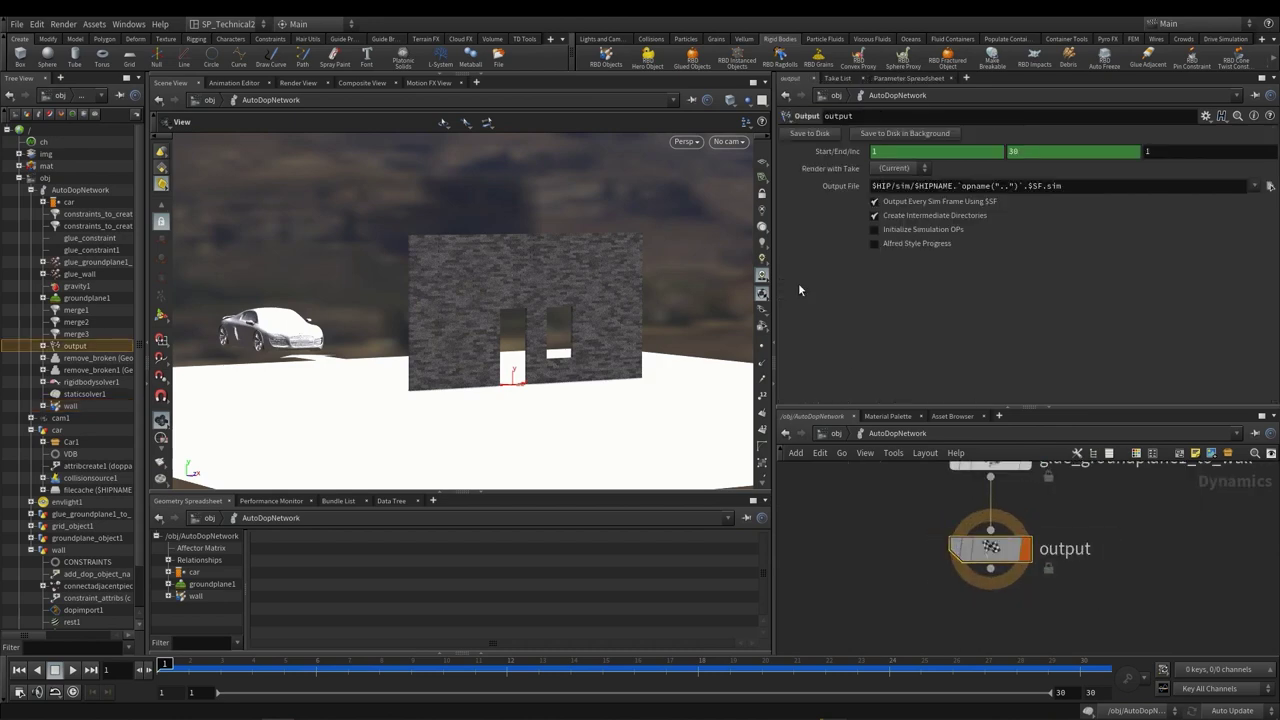
{"action": "left_click", "coordinate": [803, 135]}
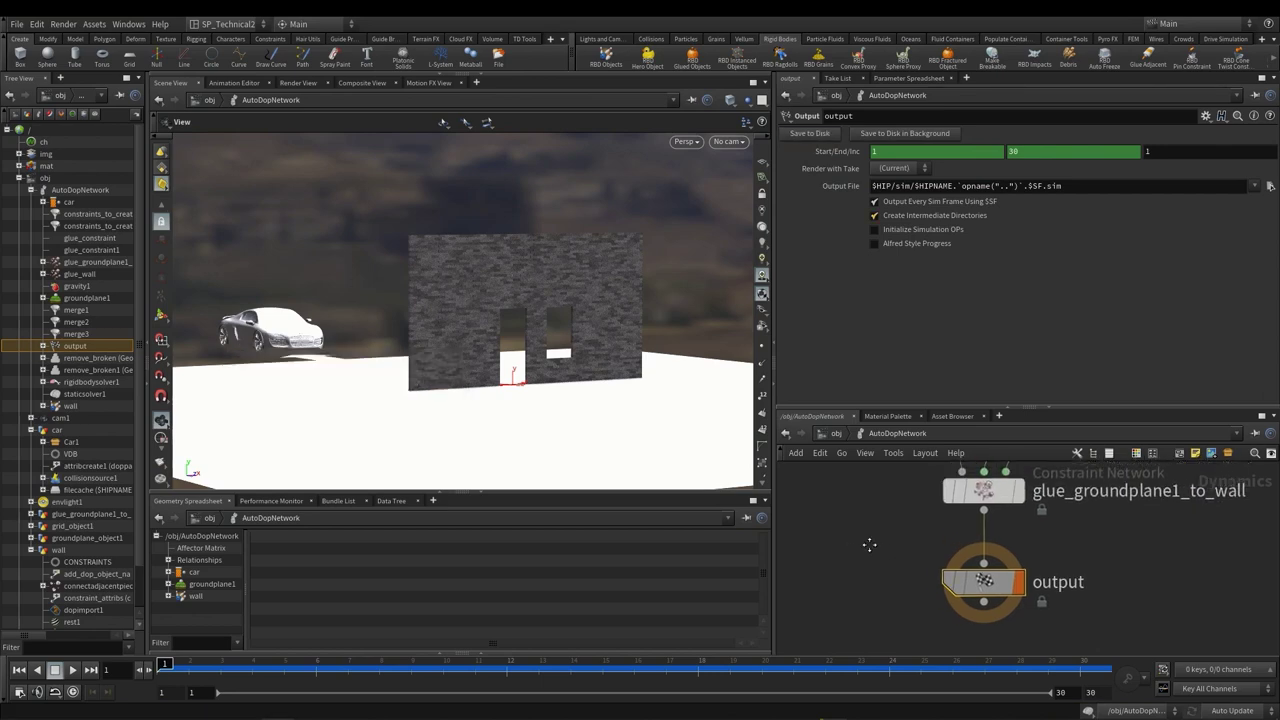
Step: Back at /obj, enable Playback Simulation on AutoDopNetwork so it reads the disk cache
{"action": "key", "text": "u"}
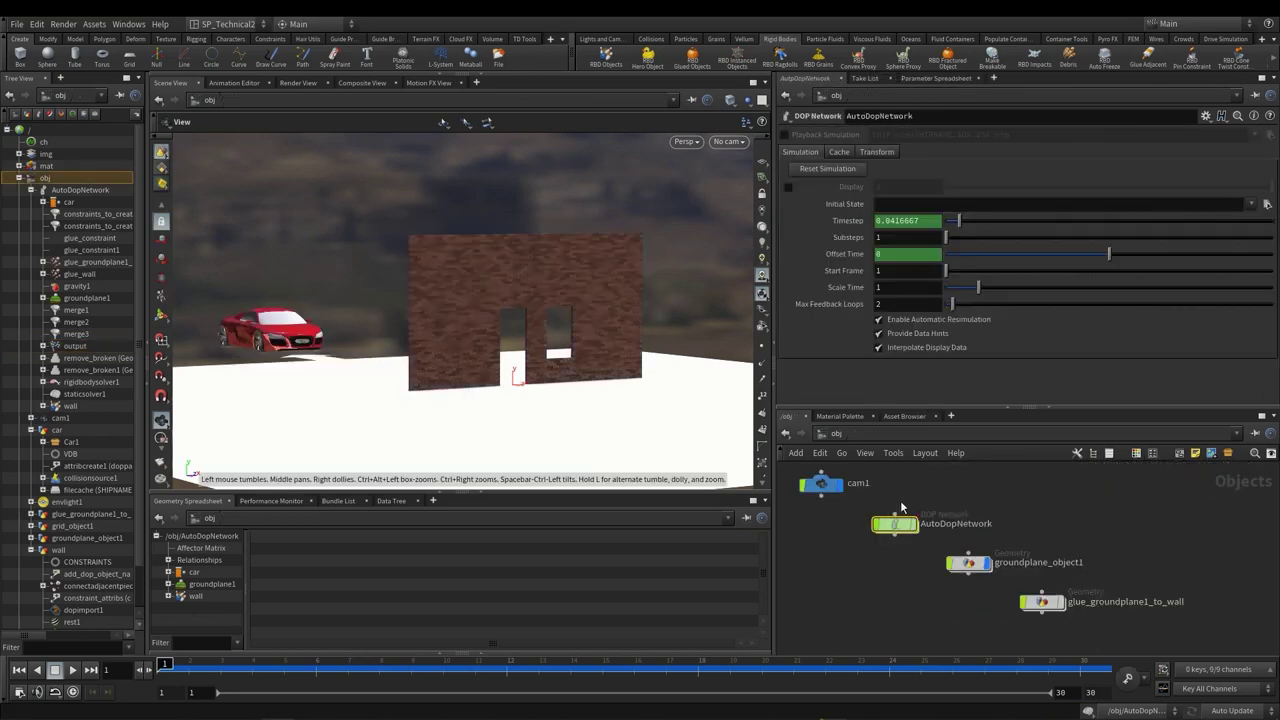
{"action": "scroll", "coordinate": [901, 508], "scroll_direction": "up", "scroll_amount": 2}
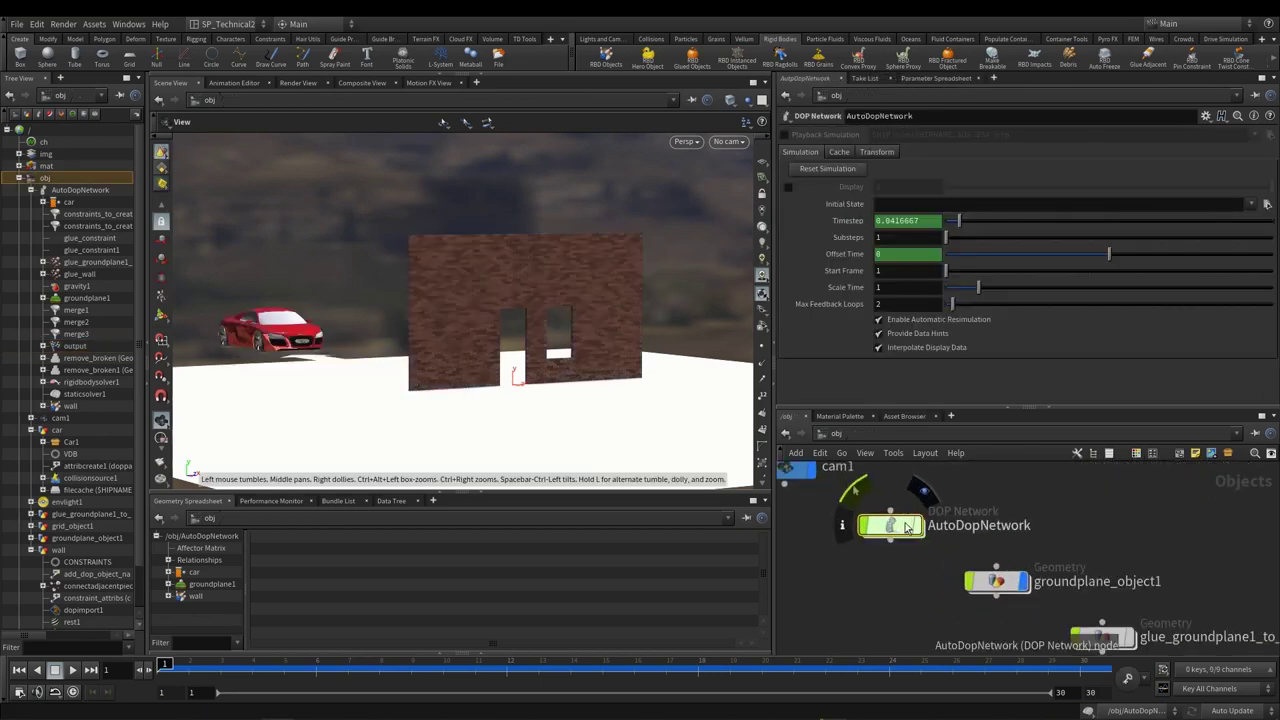
{"action": "left_click", "coordinate": [835, 134]}
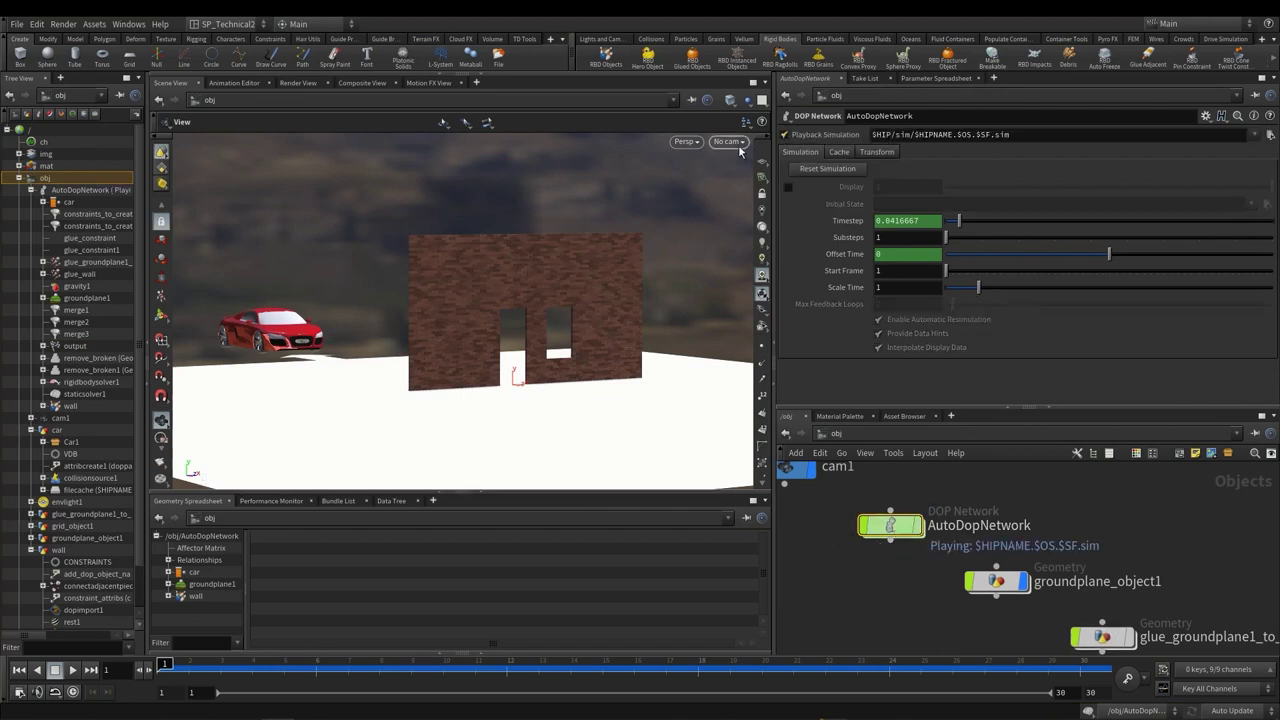
Step: Scrub the timeline to frame 24 and back to review the impact, then play the cached simulation
{"action": "left_click_drag", "start_coordinate": [385, 672], "coordinate": [793, 672]}
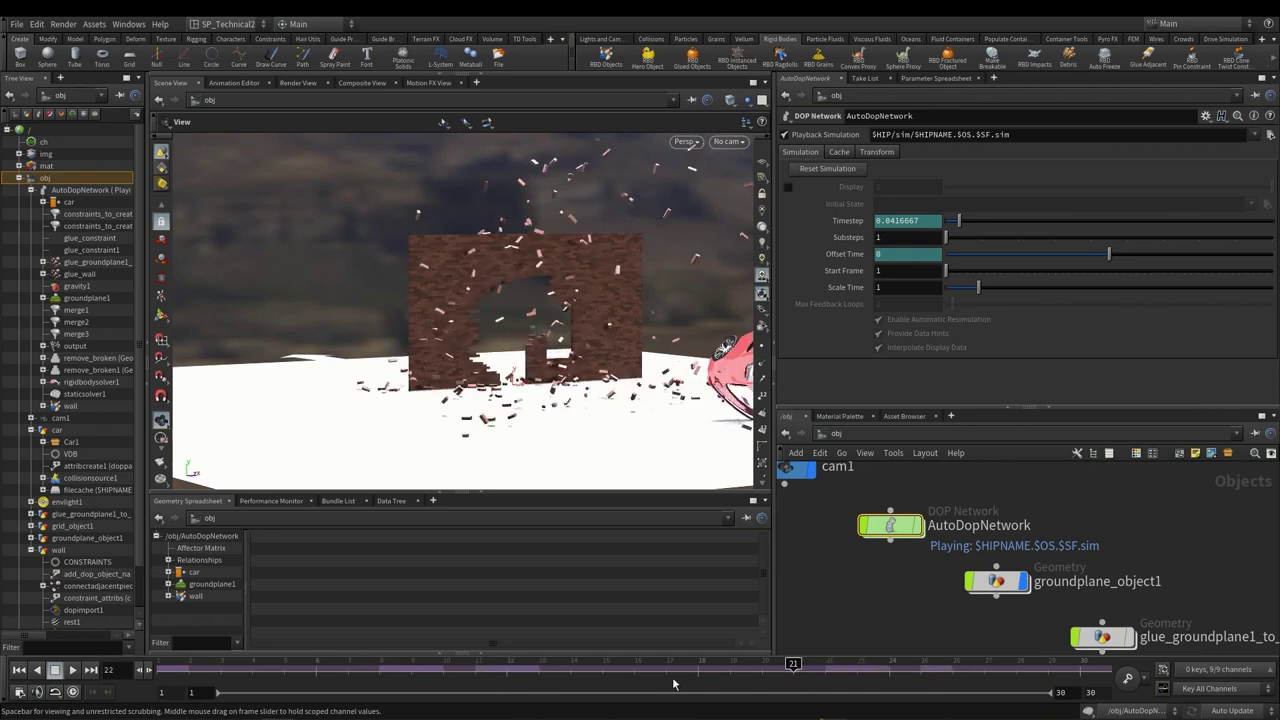
{"action": "left_click_drag", "start_coordinate": [673, 684], "coordinate": [262, 684]}
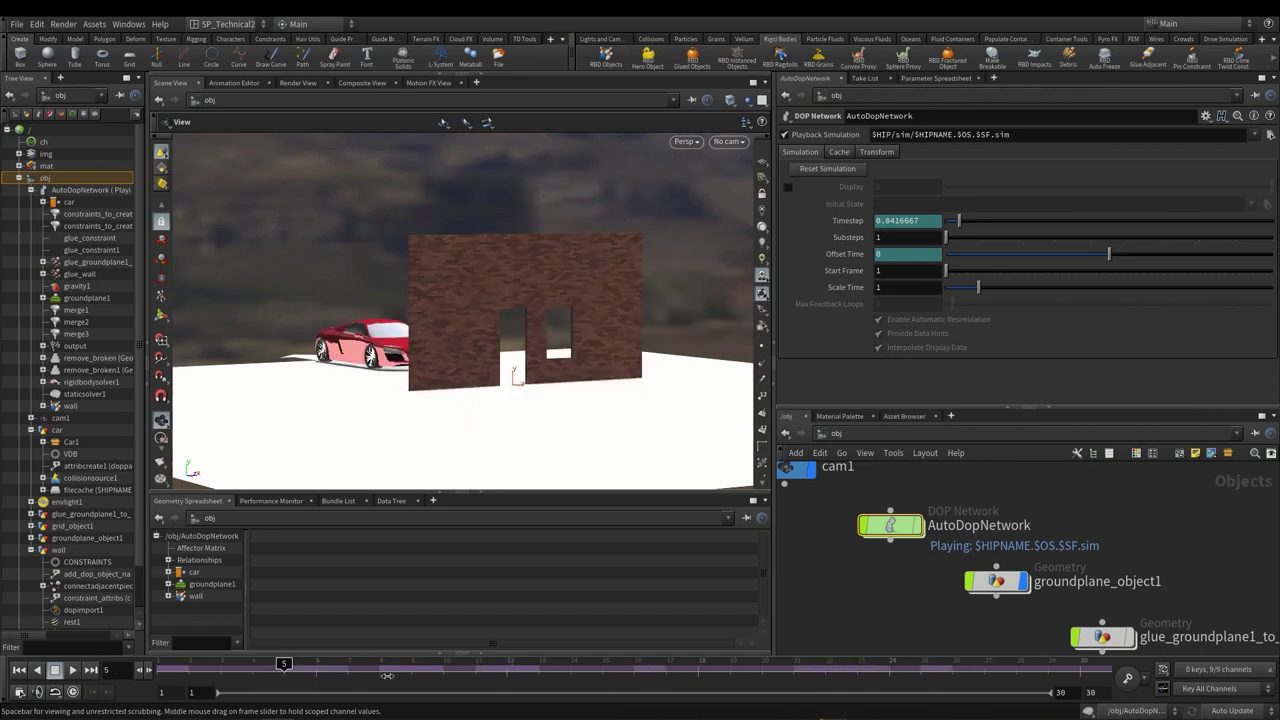
{"action": "left_click_drag", "start_coordinate": [386, 676], "coordinate": [698, 666]}
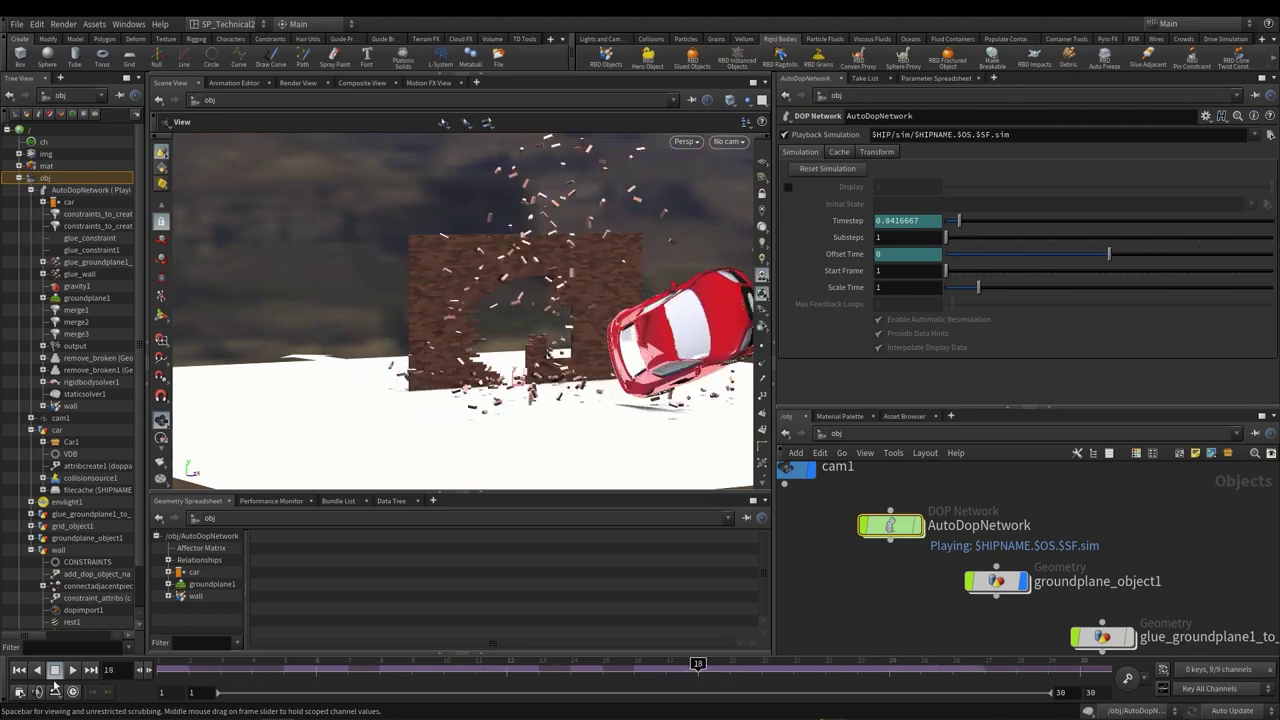
{"action": "left_click", "coordinate": [185, 665]}
{"action": "left_click", "coordinate": [71, 672]}
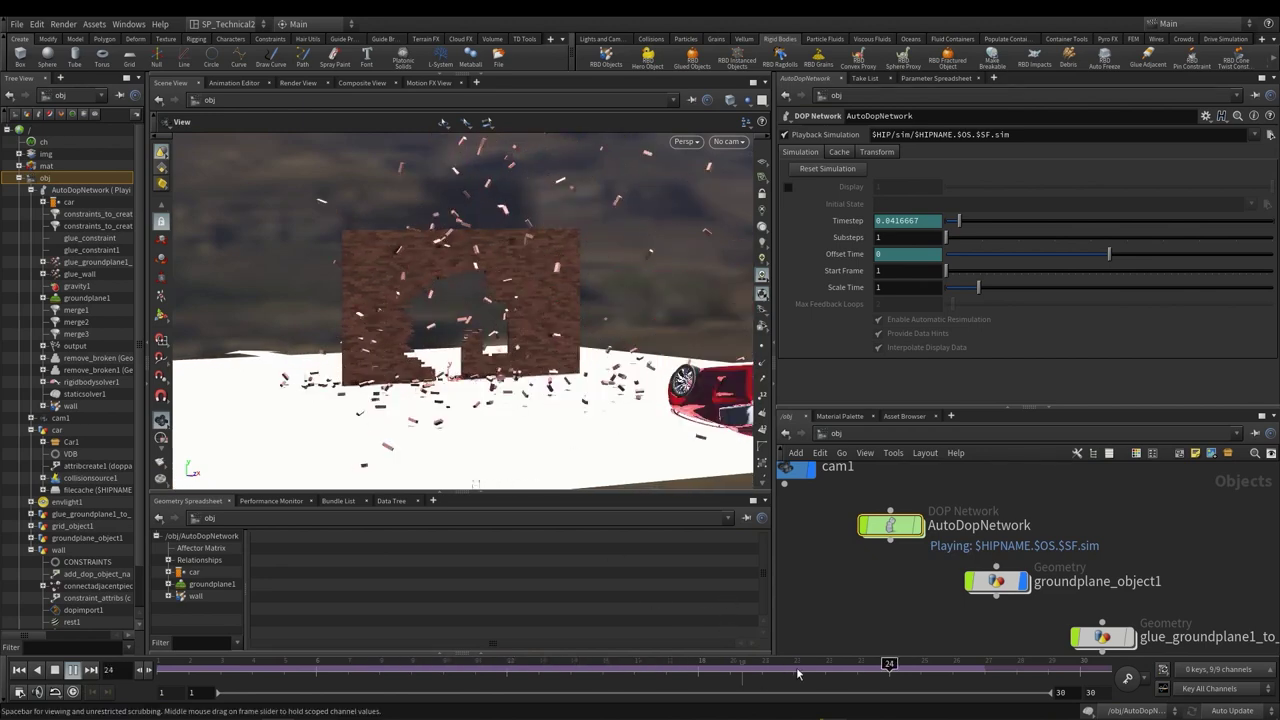
Step: Stop playback, look through cam1 and render a flipbook of the cached crash
{"action": "key", "text": "Up"}
{"action": "left_click", "coordinate": [732, 142]}
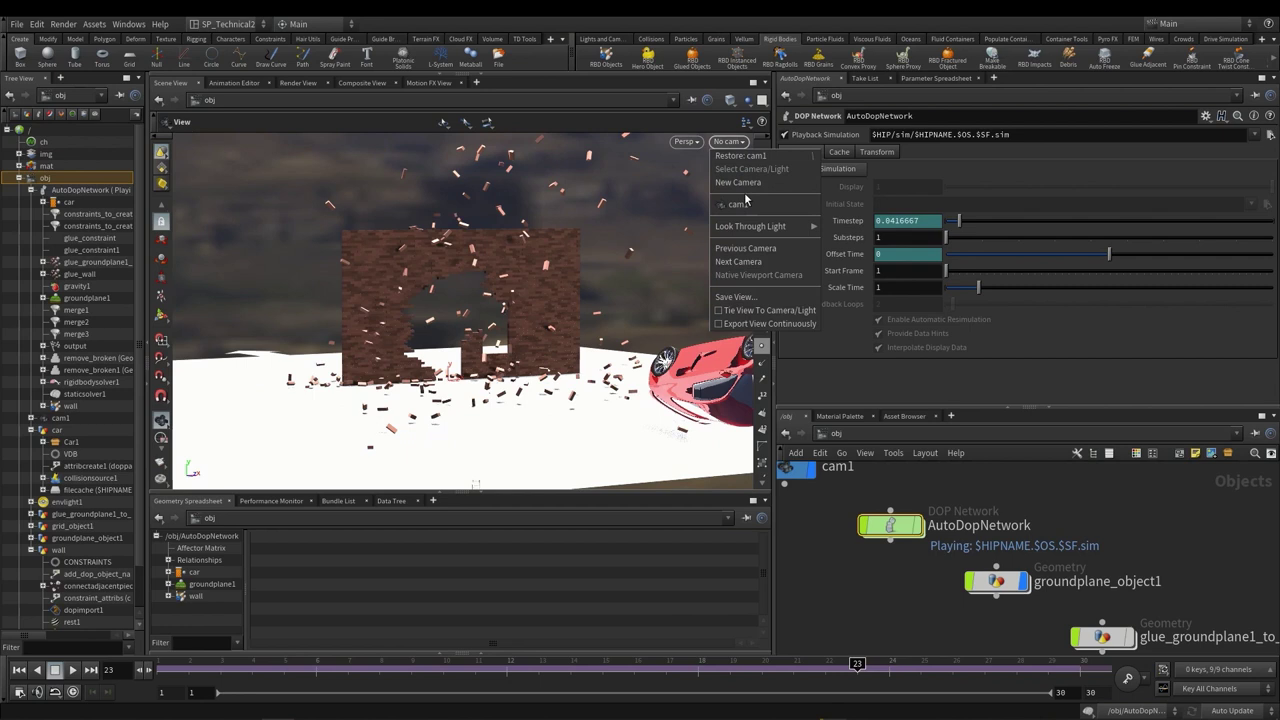
{"action": "left_click", "coordinate": [748, 201]}
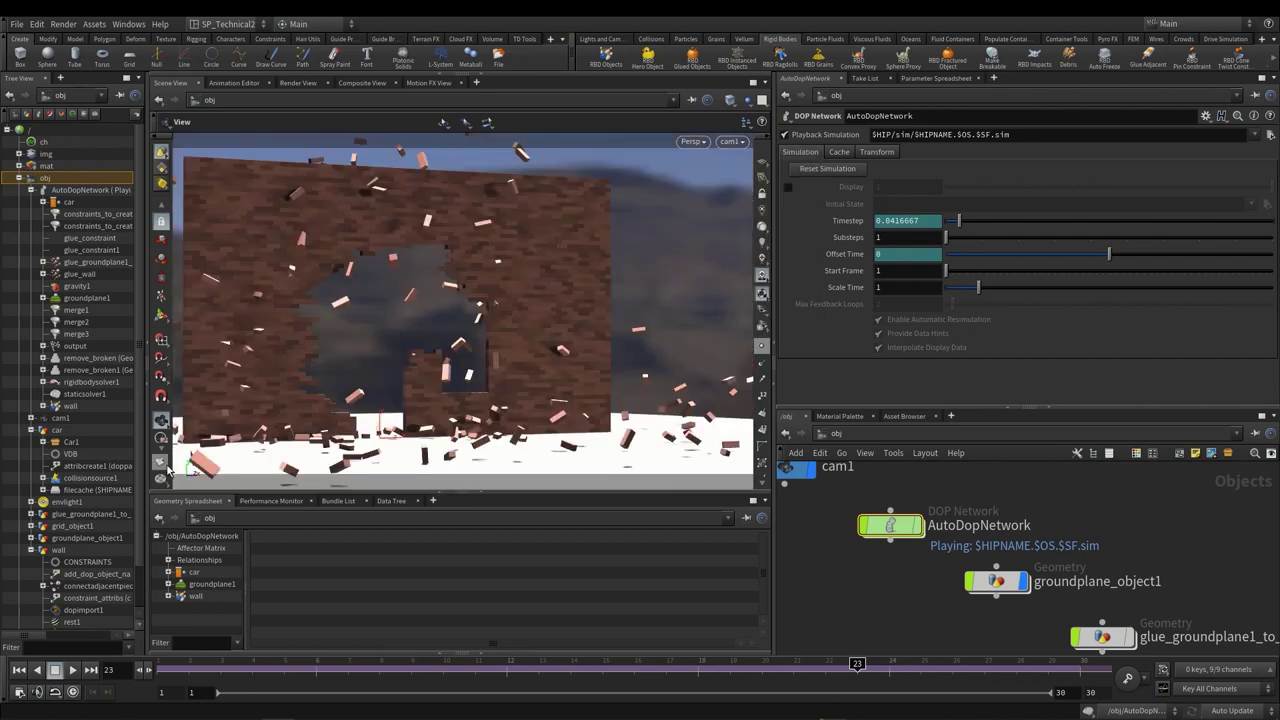
{"action": "left_click", "coordinate": [162, 467]}
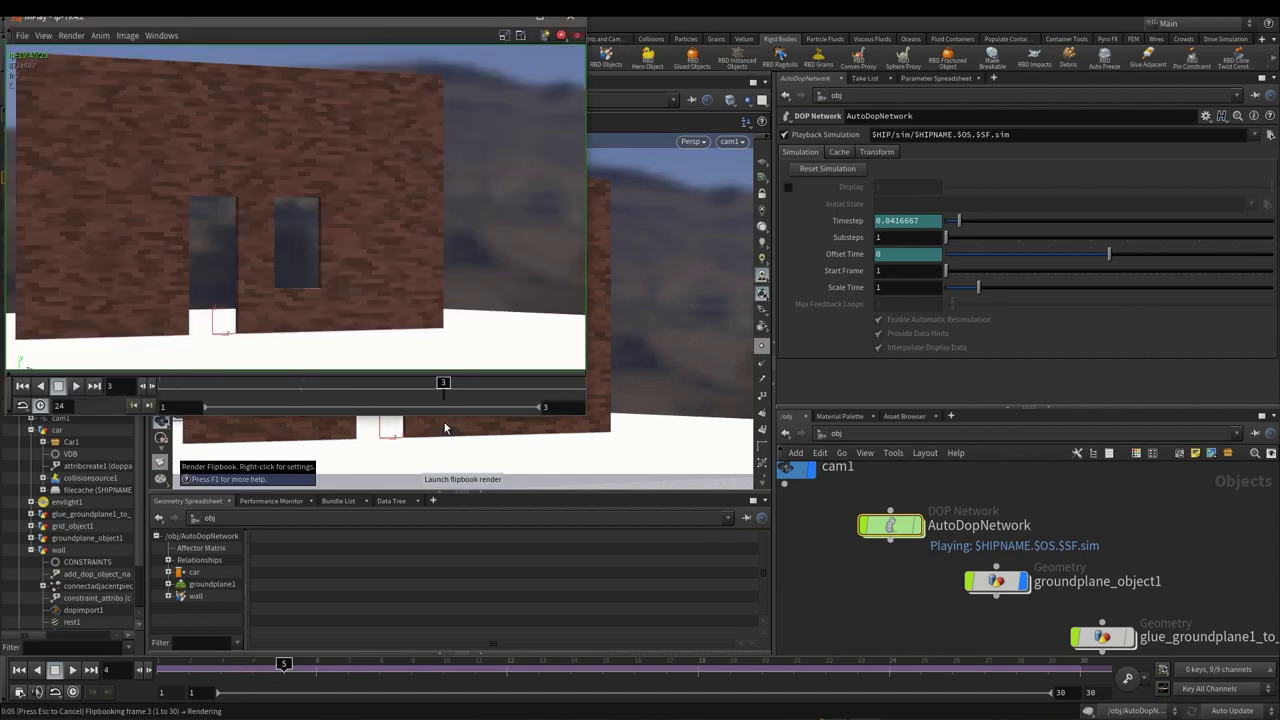
Step: Reposition the MPlay viewer and play back the new flipbook
{"action": "left_click_drag", "start_coordinate": [291, 22], "coordinate": [567, 62]}
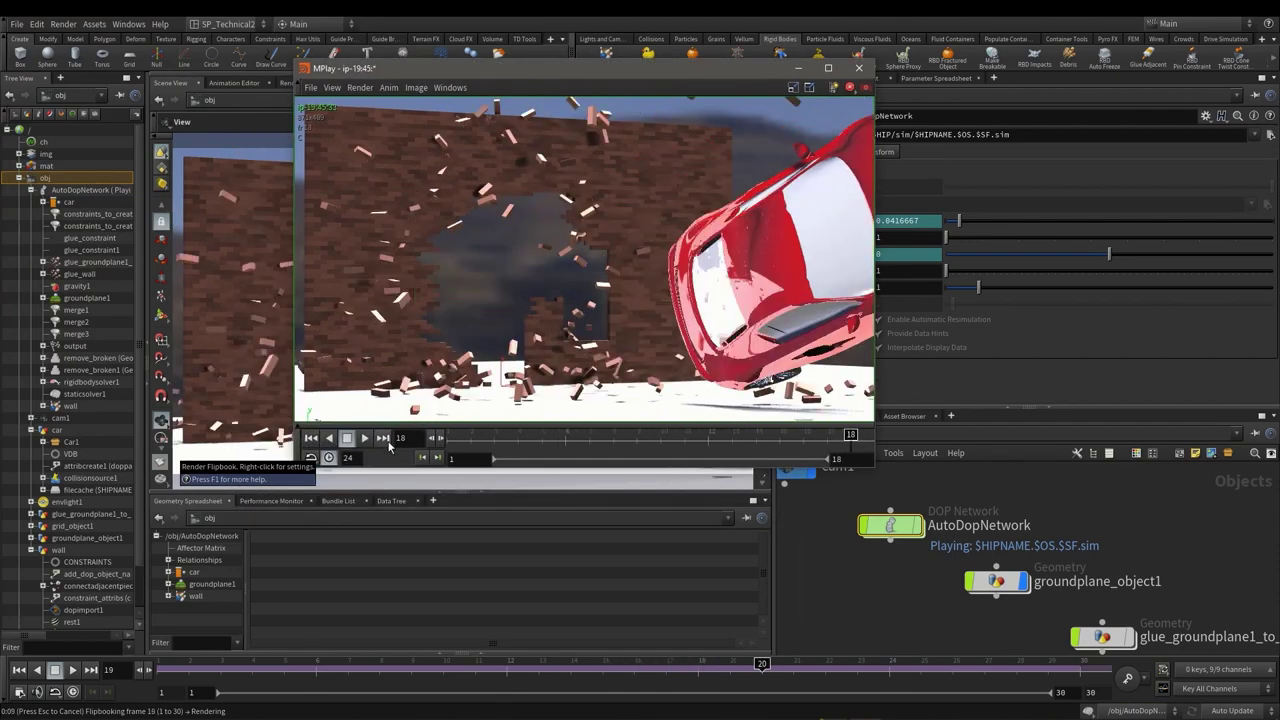
{"action": "left_click", "coordinate": [366, 438]}
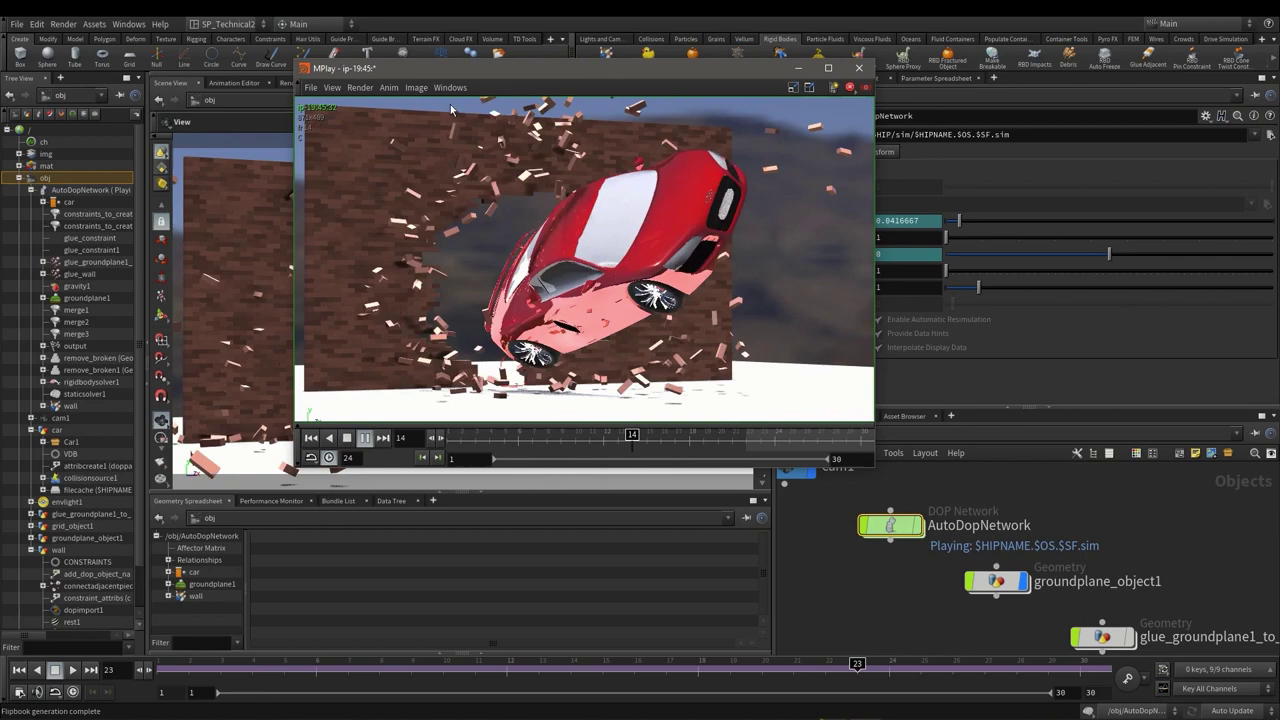
{"action": "left_click_drag", "start_coordinate": [530, 69], "coordinate": [421, 96]}
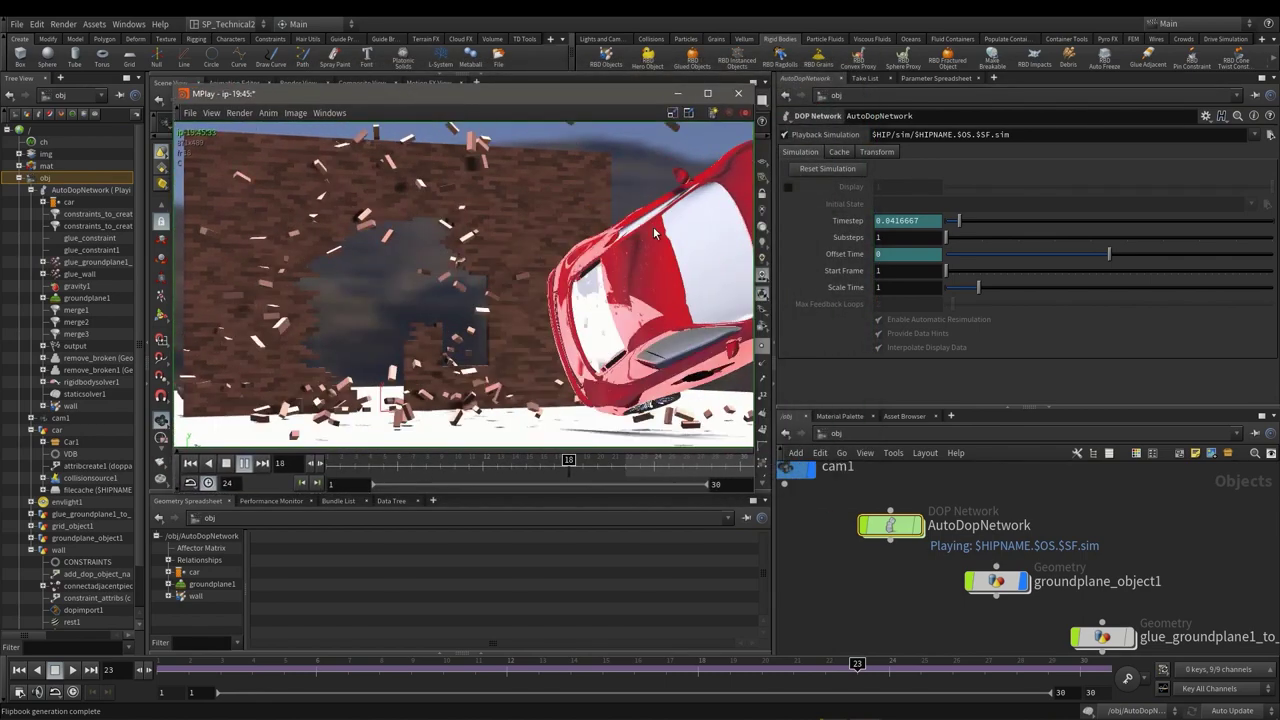